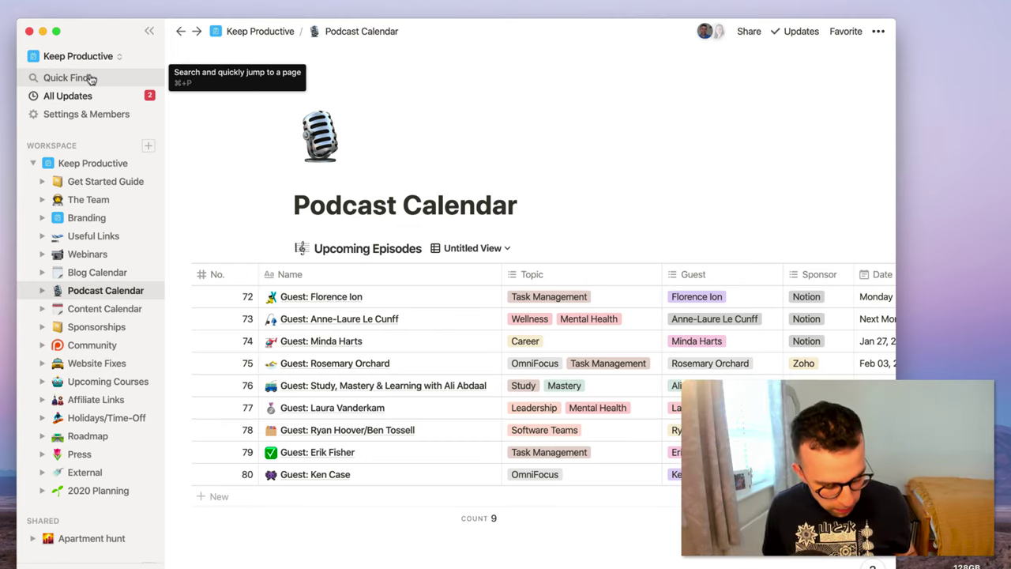
- Open the Podcast Calendar page from the recent pages in Quick Find
{"action": "key", "text": "super+p"}
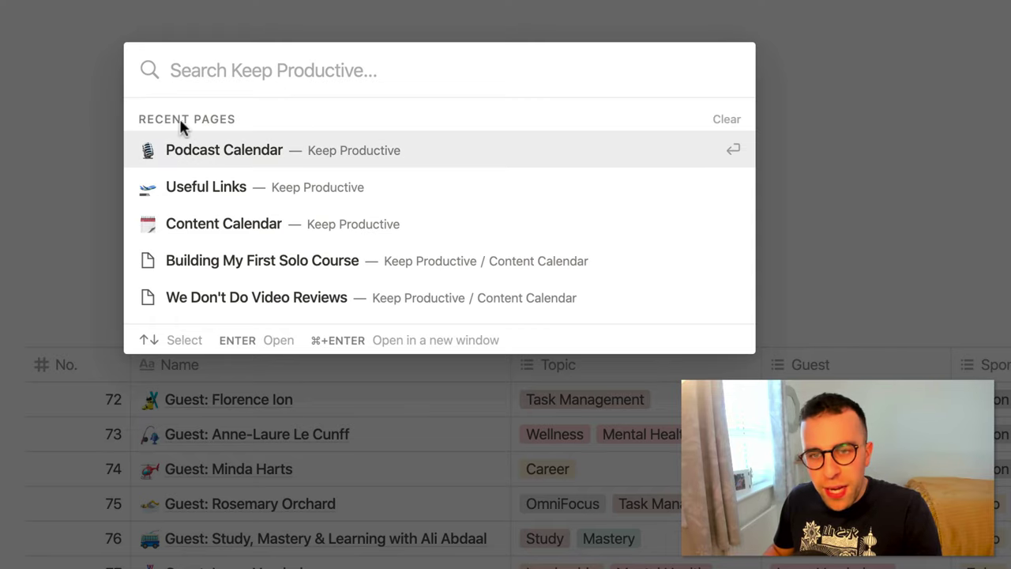
{"action": "left_click", "coordinate": [405, 156]}
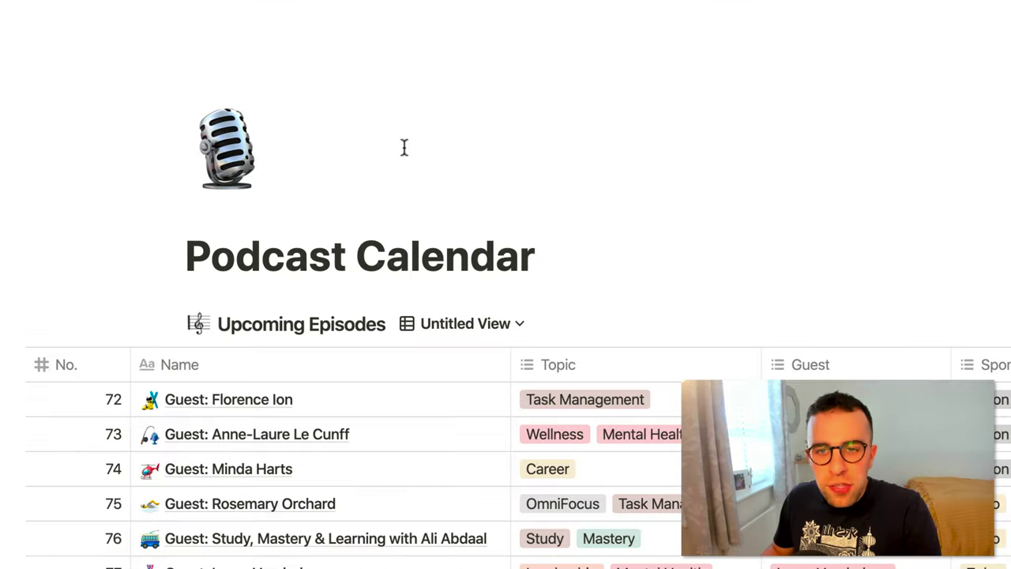
- Search the workspace for "miro" in Quick Find and clear the search text
{"action": "key", "text": "super+p"}
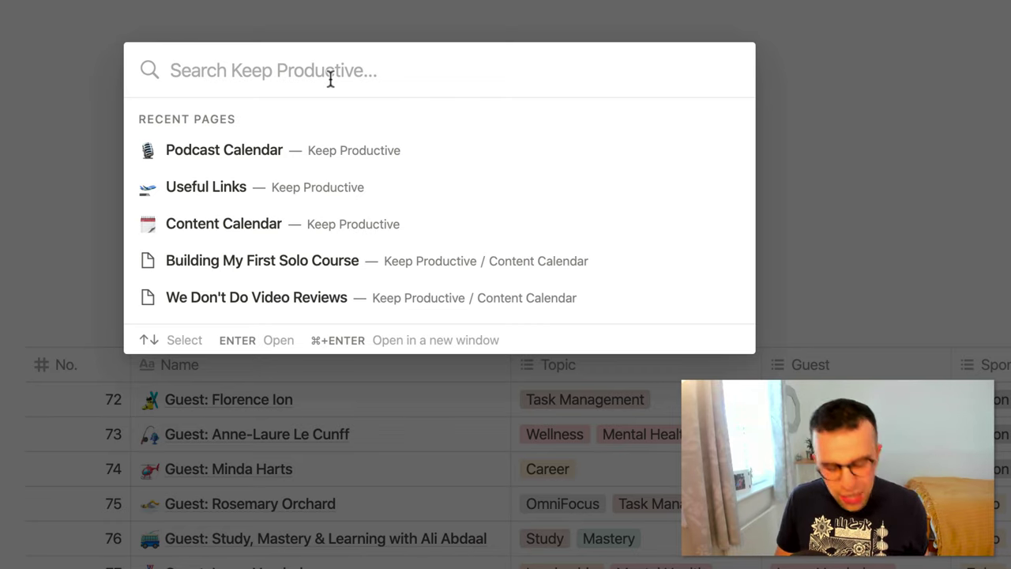
{"action": "type", "text": "miro"}
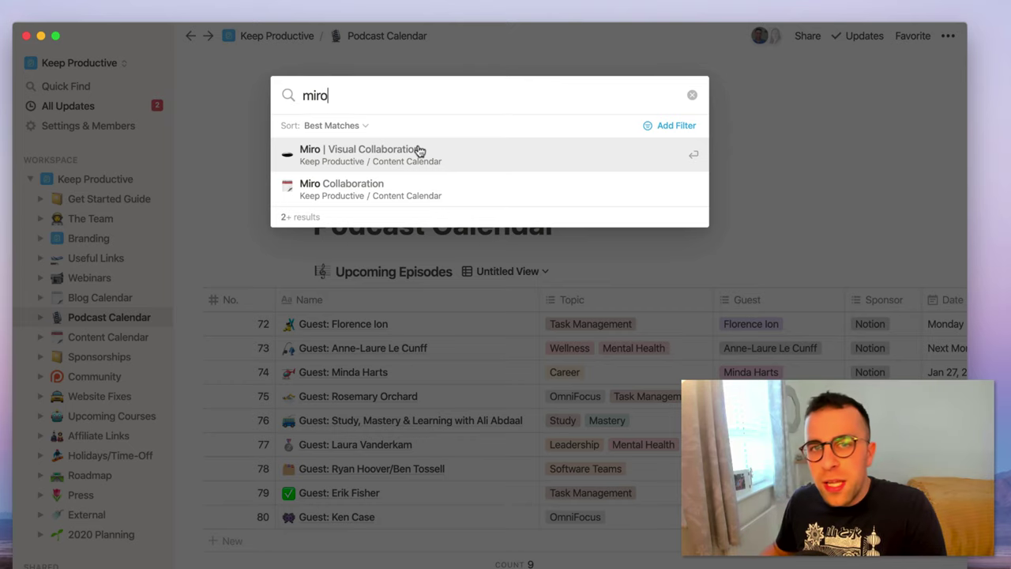
{"action": "left_click", "coordinate": [350, 128]}
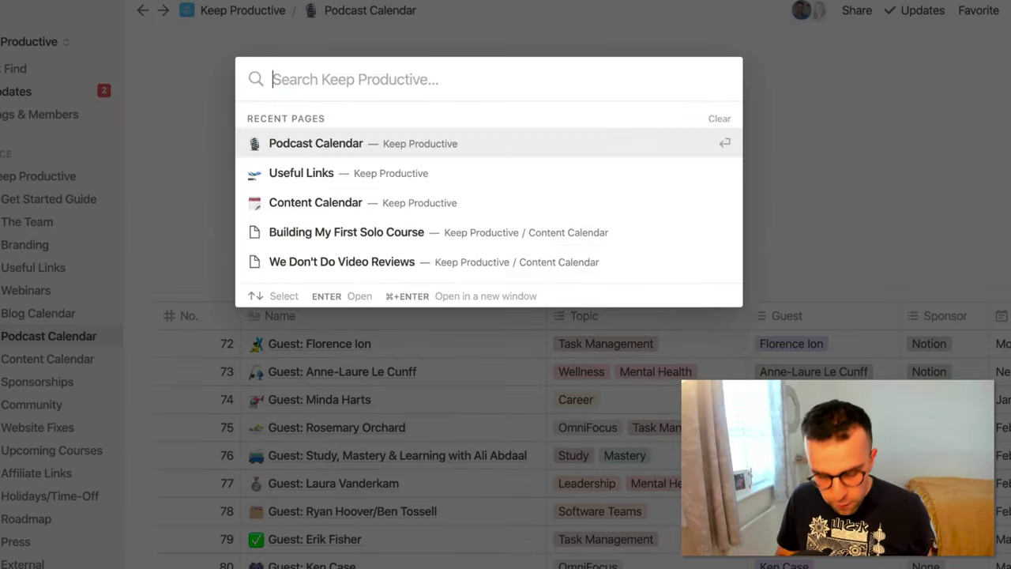
{"action": "key", "text": "BackSpace"}
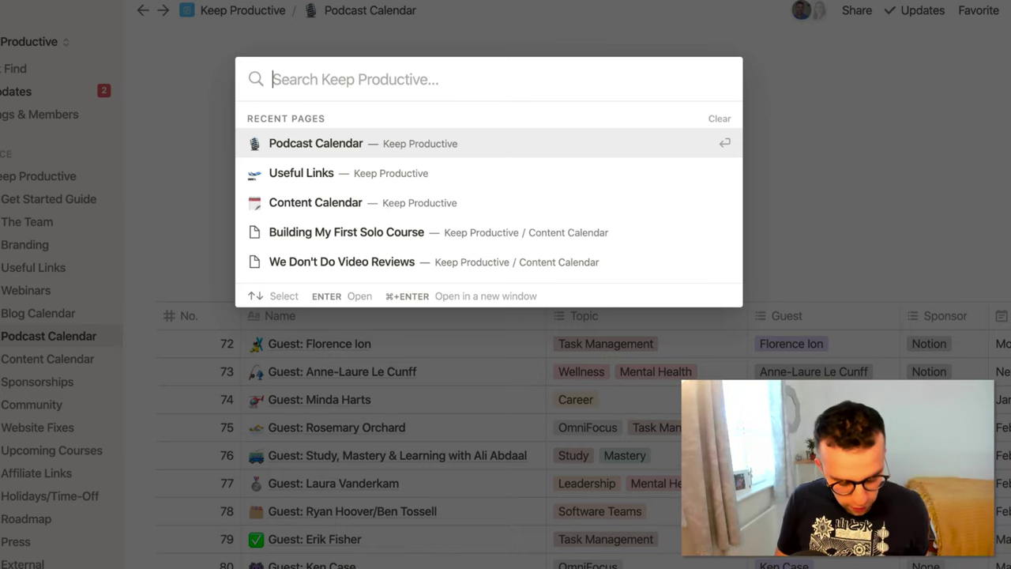
- Search the workspace for "holiday" and restrict the results with the Only Match Titles filter
{"action": "type", "text": "holiday"}
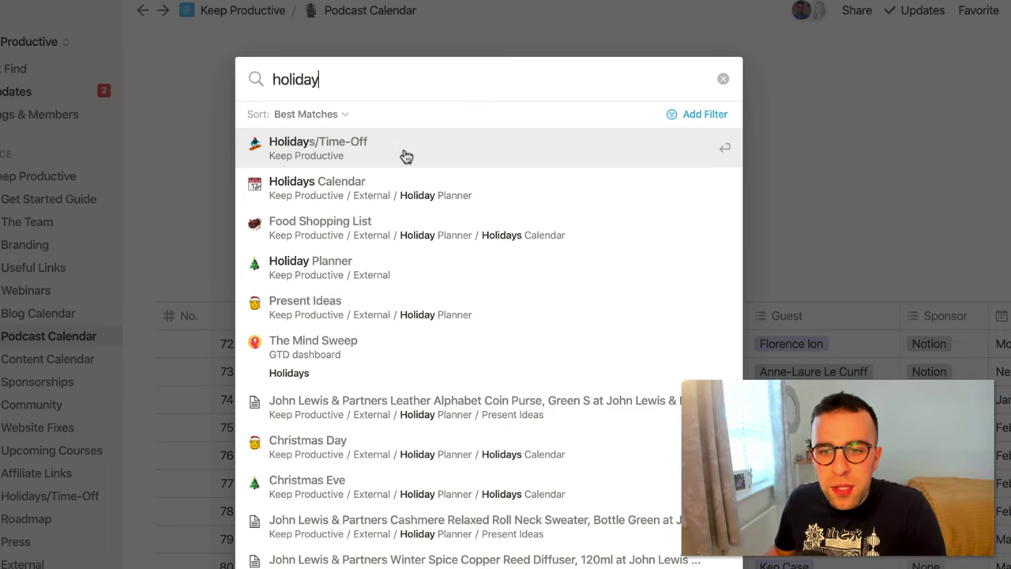
{"action": "left_click", "coordinate": [695, 113]}
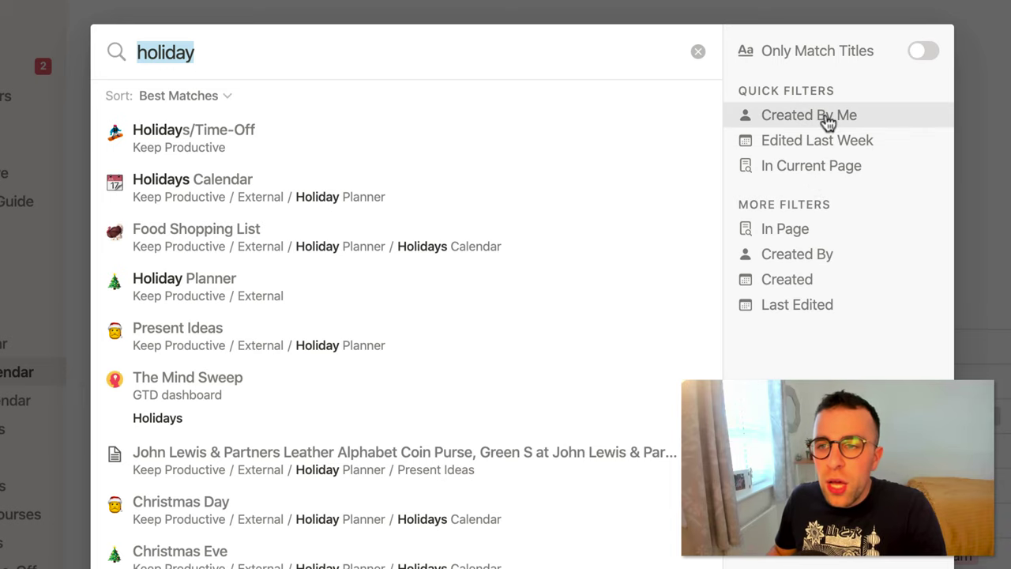
{"action": "left_click", "coordinate": [923, 50]}
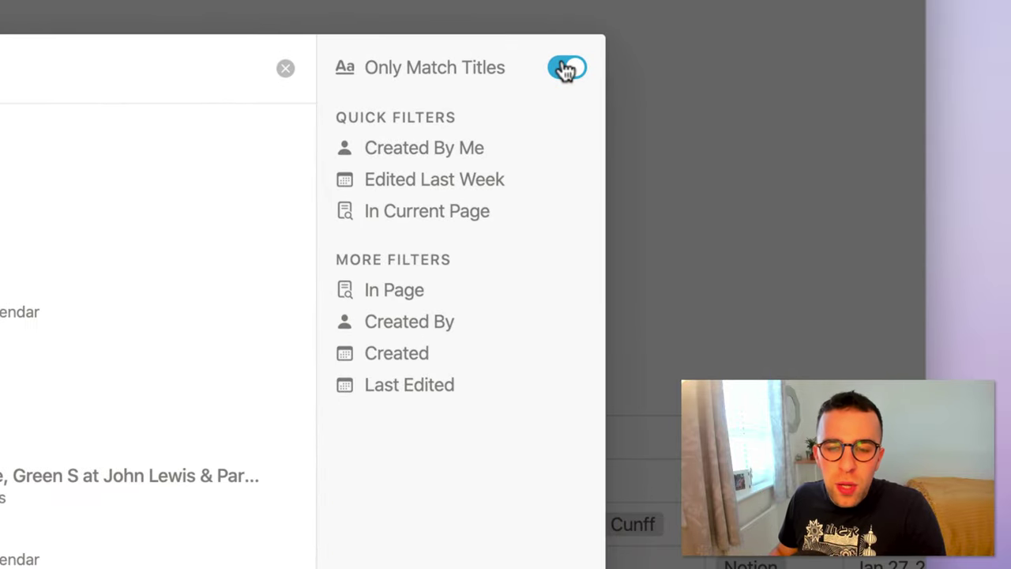
{"action": "key", "text": "Down"}
{"action": "key", "text": "Down"}
{"action": "key", "text": "Down"}
{"action": "key", "text": "Down"}
{"action": "key", "text": "Down"}
{"action": "key", "text": "Down"}
{"action": "key", "text": "Down"}
{"action": "key", "text": "Down"}
{"action": "key", "text": "Down"}
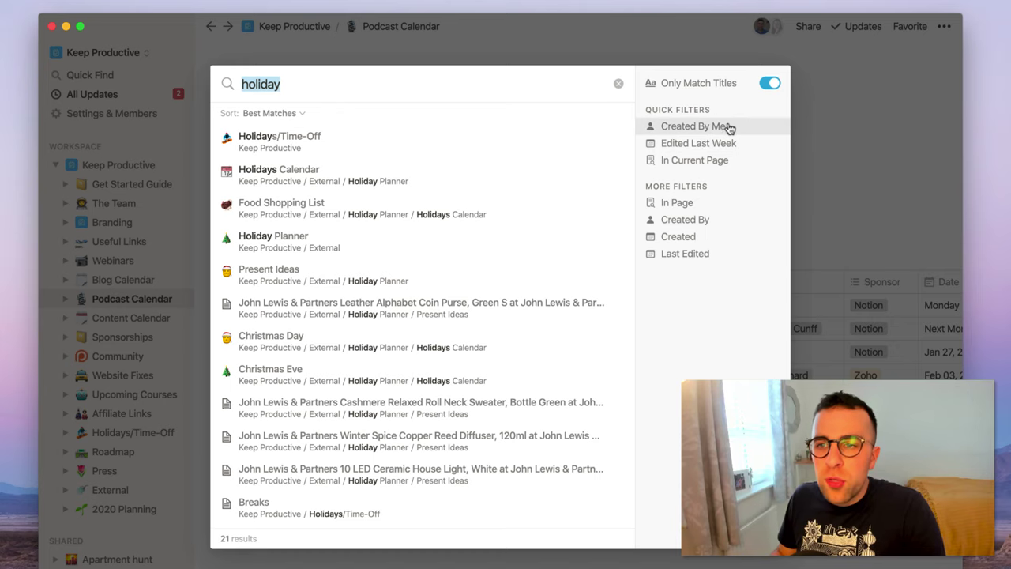
- Try the Created By Me filter on the holiday results and remove it
{"action": "left_click", "coordinate": [717, 128]}
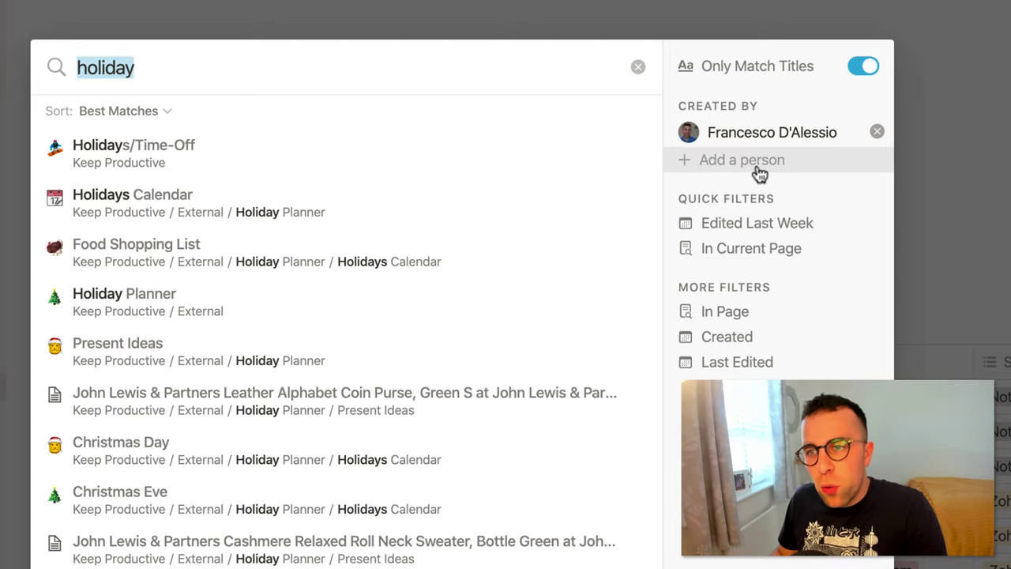
{"action": "left_click", "coordinate": [758, 163]}
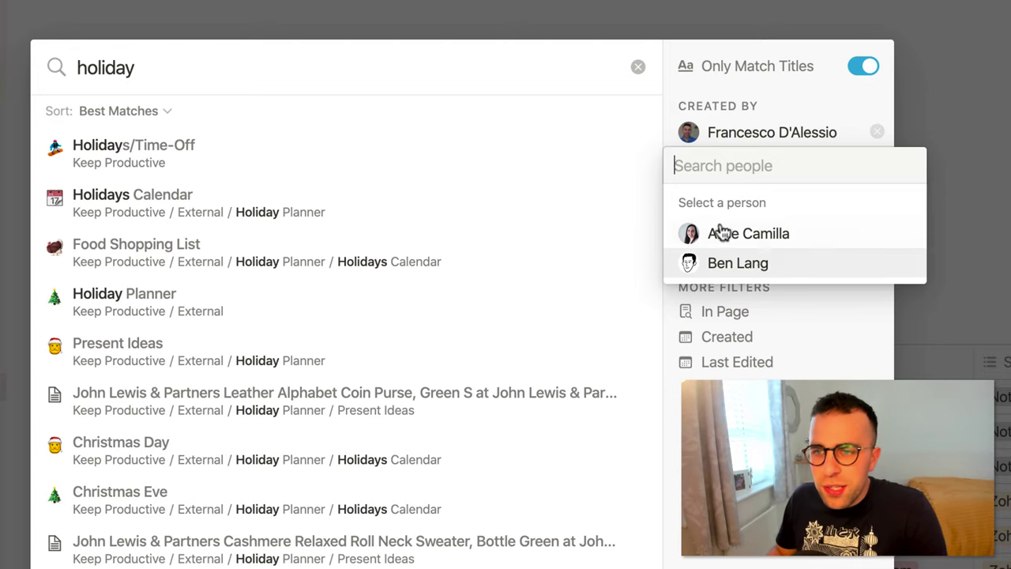
{"action": "left_click", "coordinate": [736, 377]}
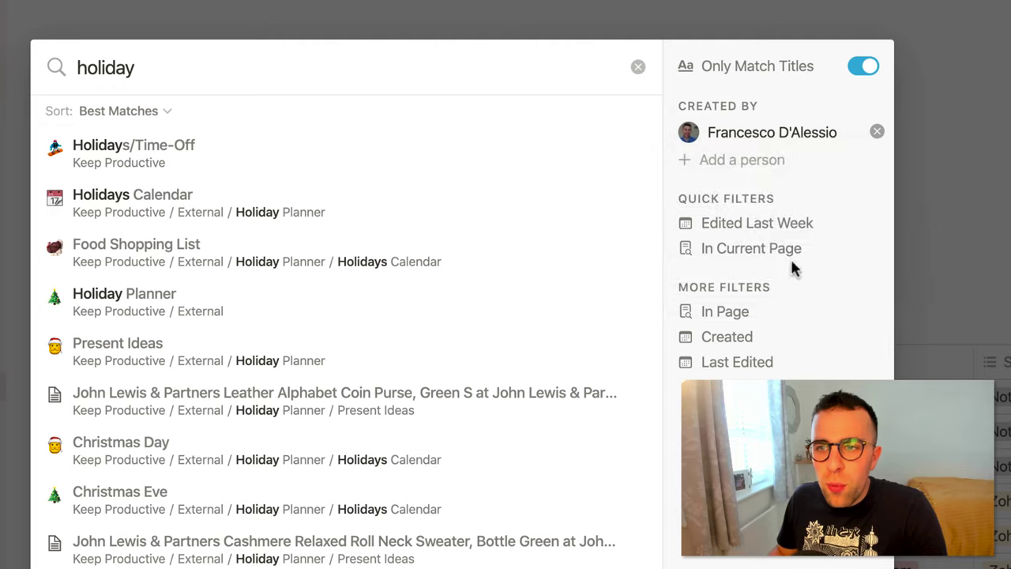
{"action": "left_click", "coordinate": [876, 132]}
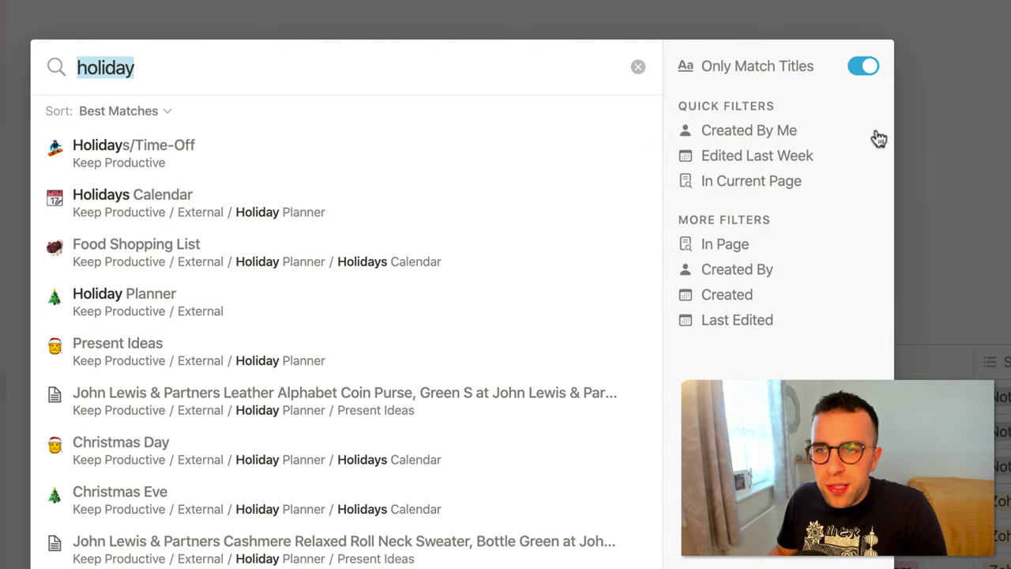
- Filter the holiday results to the first other team member as the only creator, and clear that filter
{"action": "left_click", "coordinate": [758, 131]}
{"action": "left_click", "coordinate": [744, 157]}
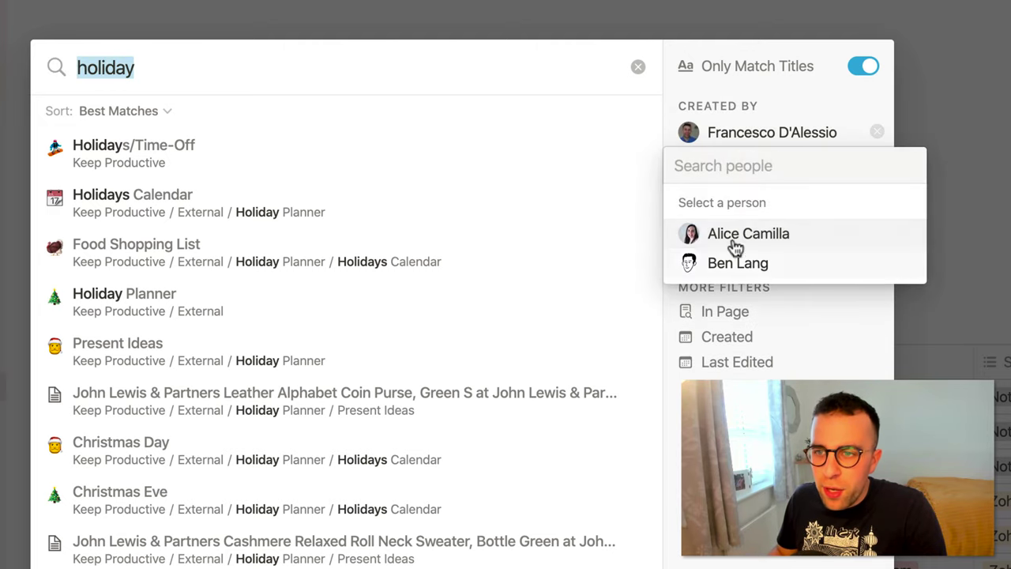
{"action": "left_click", "coordinate": [726, 236]}
{"action": "left_click", "coordinate": [877, 131]}
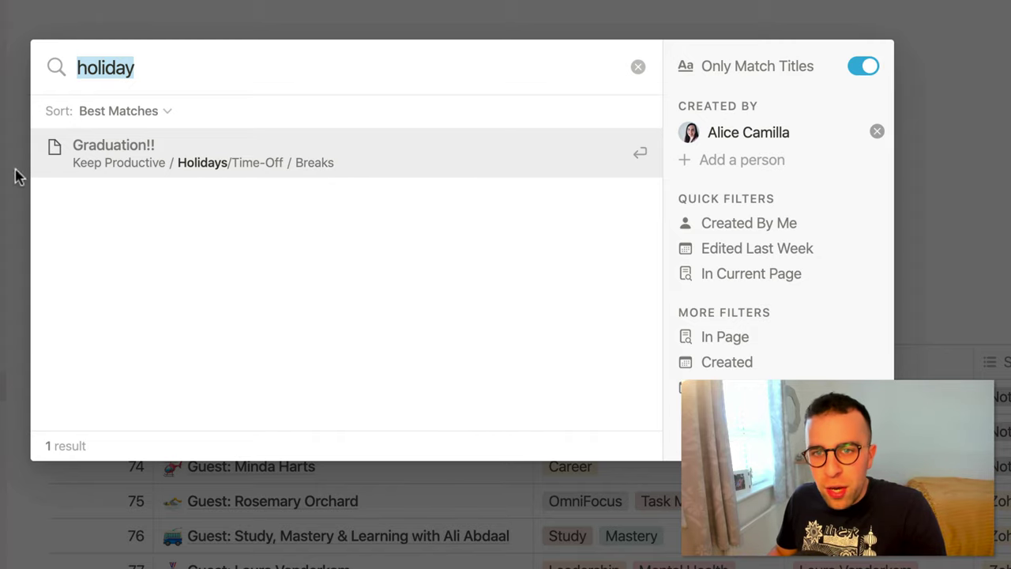
{"action": "left_click", "coordinate": [876, 136]}
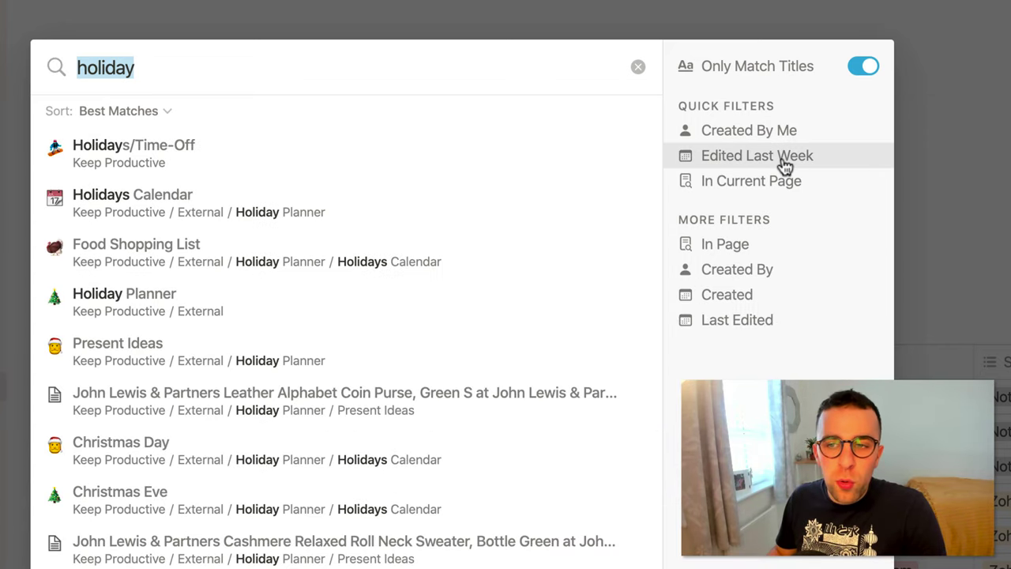
- Search for "podcast" with the Edited Last Week filter and set the Last Edited range to Jan 7 – Jan 10, 2020
{"action": "left_click", "coordinate": [783, 165]}
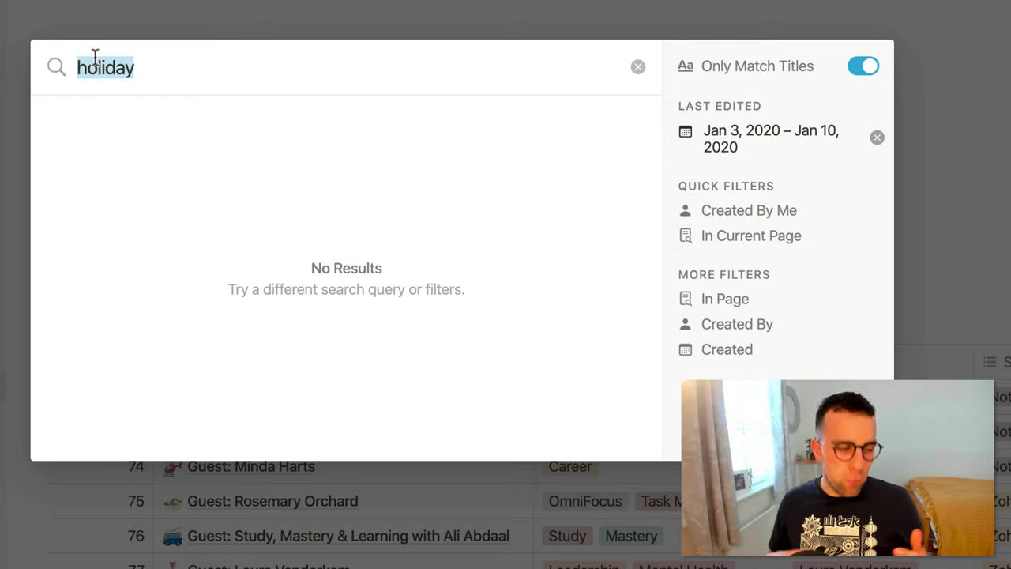
{"action": "type", "text": "podcast"}
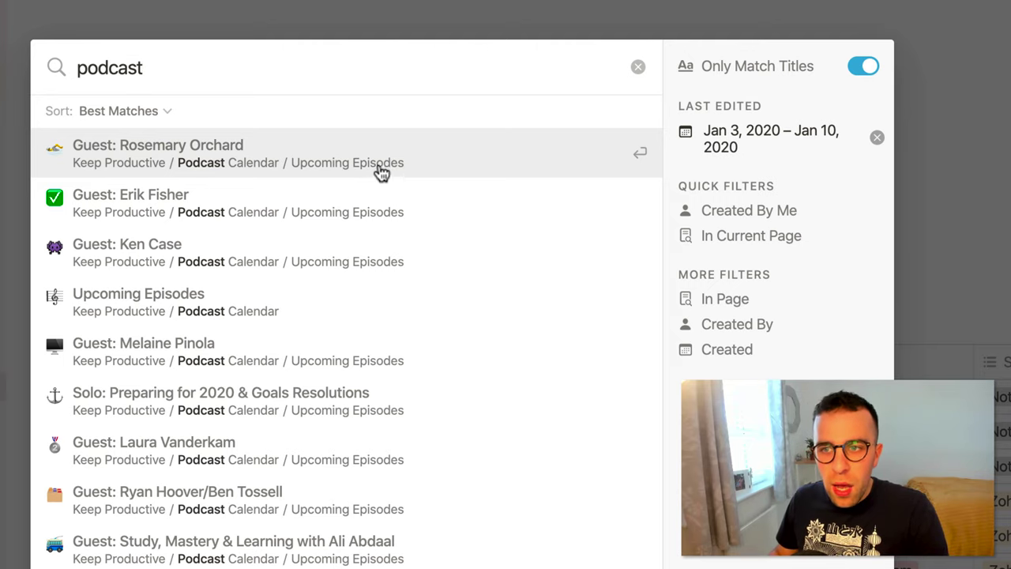
{"action": "left_click", "coordinate": [750, 146]}
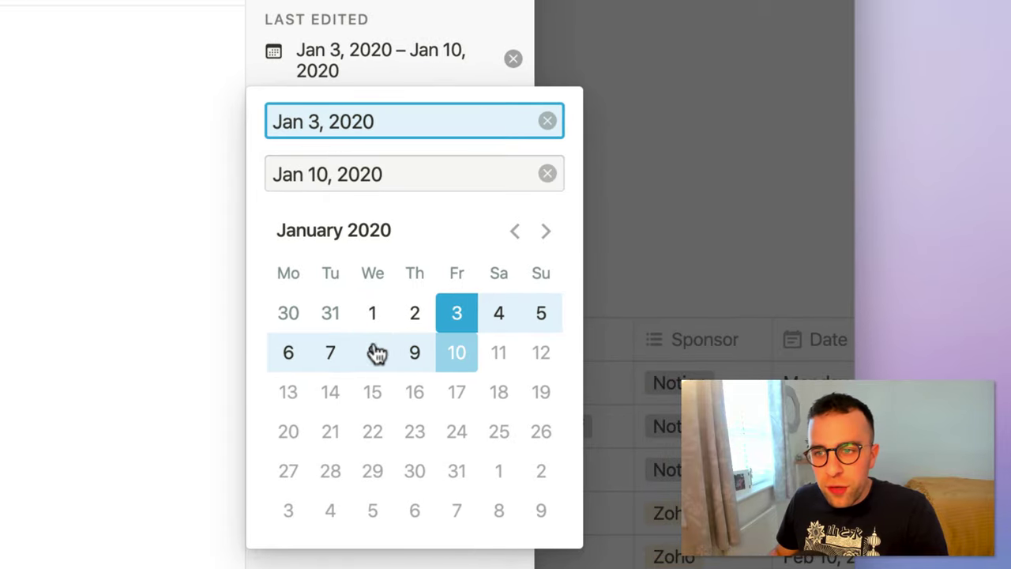
{"action": "left_click", "coordinate": [336, 356]}
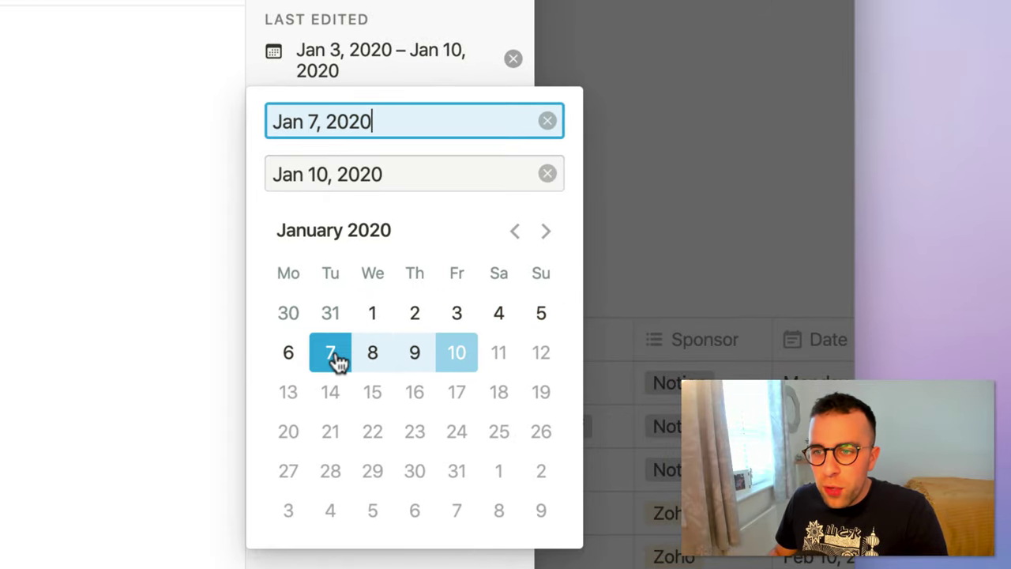
{"action": "left_click", "coordinate": [464, 356]}
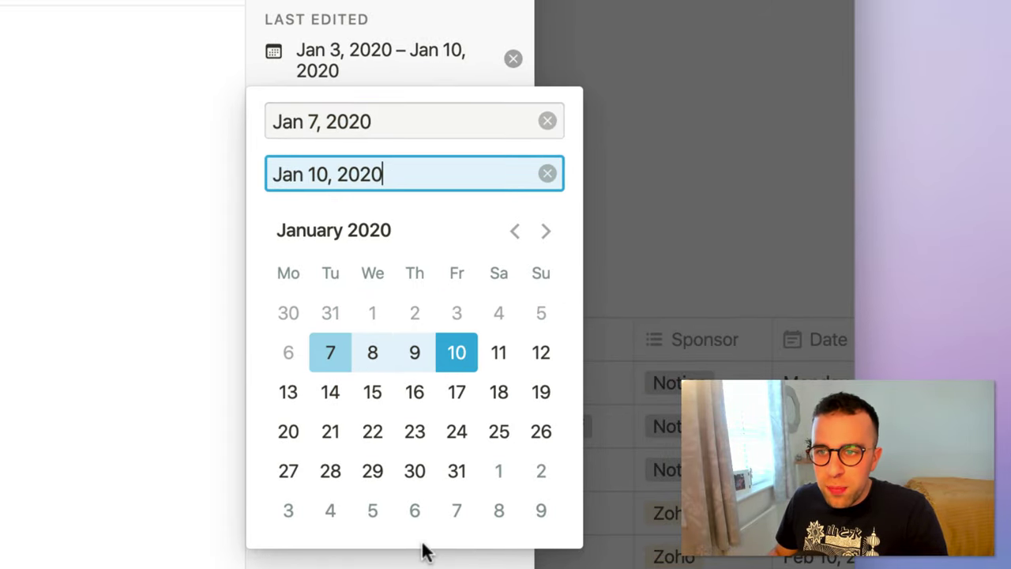
{"action": "left_click", "coordinate": [422, 562]}
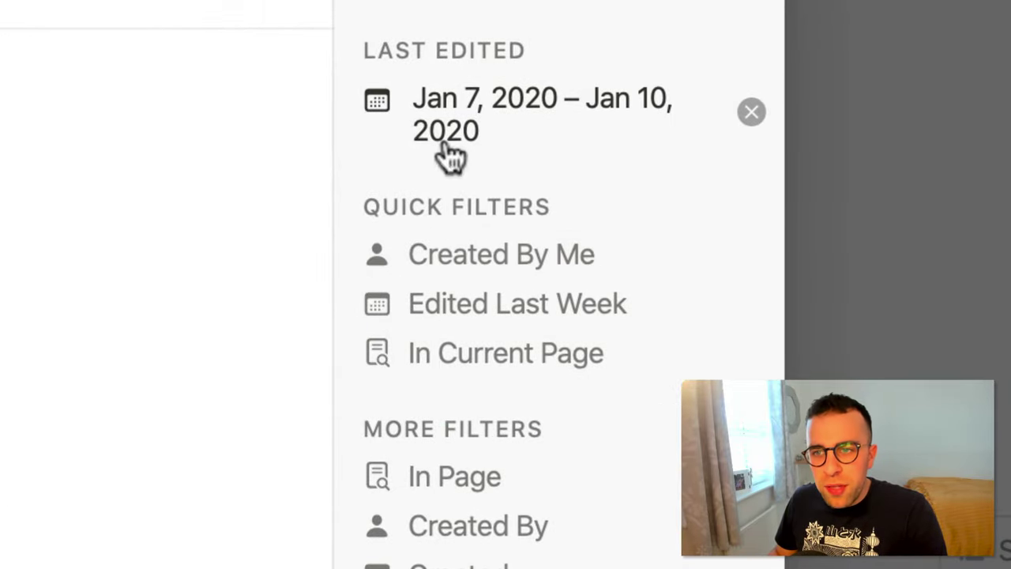
- Narrow the Last Edited range of the podcast search to Jan 7 – Jan 8, 2020
{"action": "left_click", "coordinate": [895, 109]}
{"action": "left_click", "coordinate": [547, 292]}
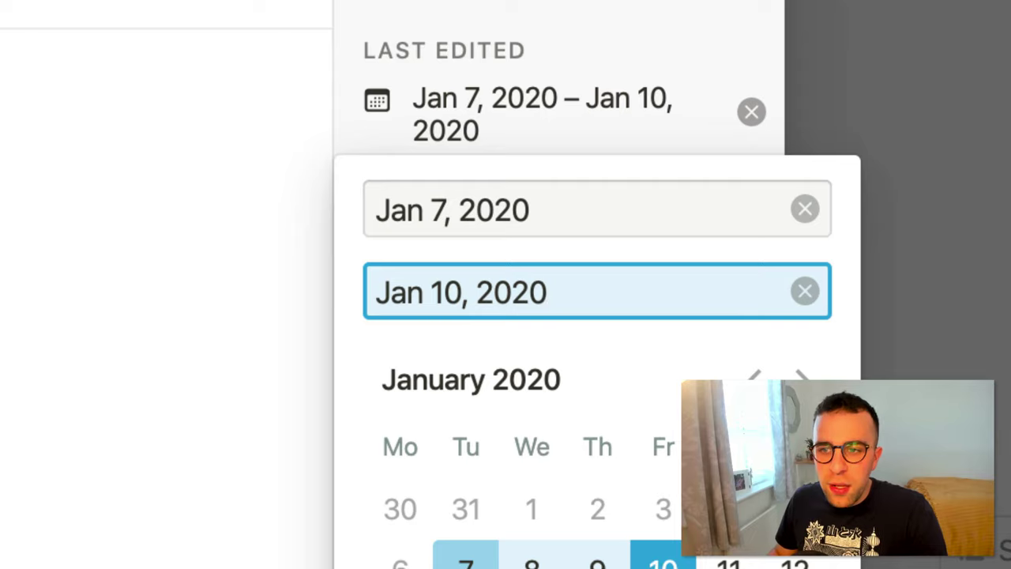
{"action": "left_click", "coordinate": [530, 209]}
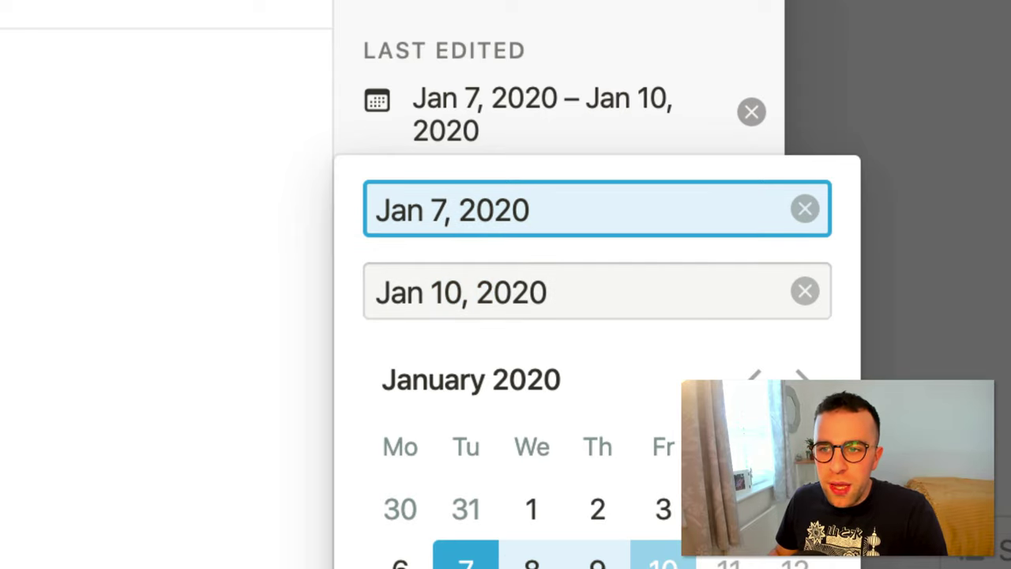
{"action": "left_click", "coordinate": [531, 562]}
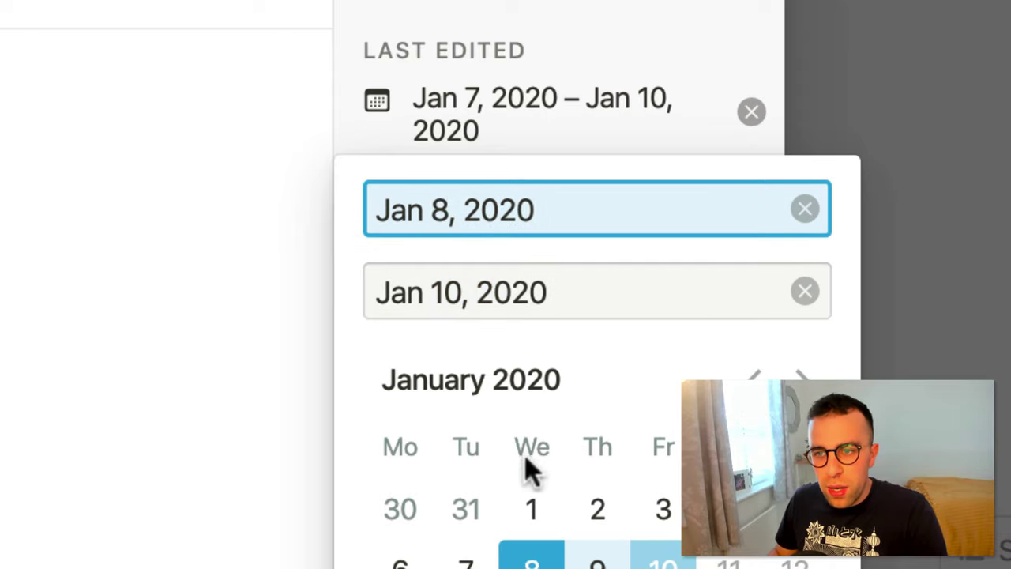
{"action": "left_click", "coordinate": [597, 562]}
{"action": "left_click", "coordinate": [532, 562]}
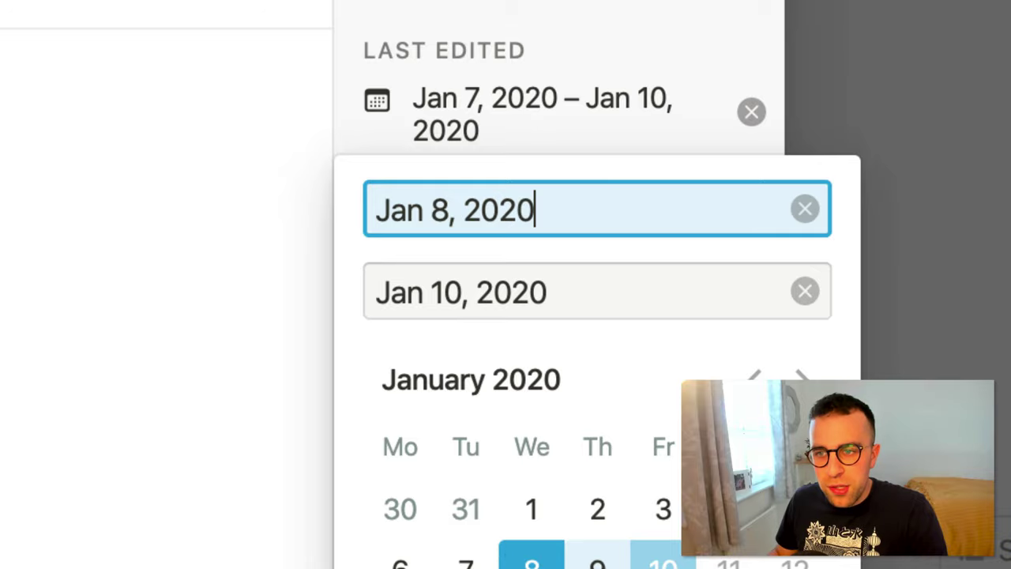
{"action": "left_click", "coordinate": [466, 562]}
{"action": "left_click", "coordinate": [495, 274]}
{"action": "left_click", "coordinate": [532, 562]}
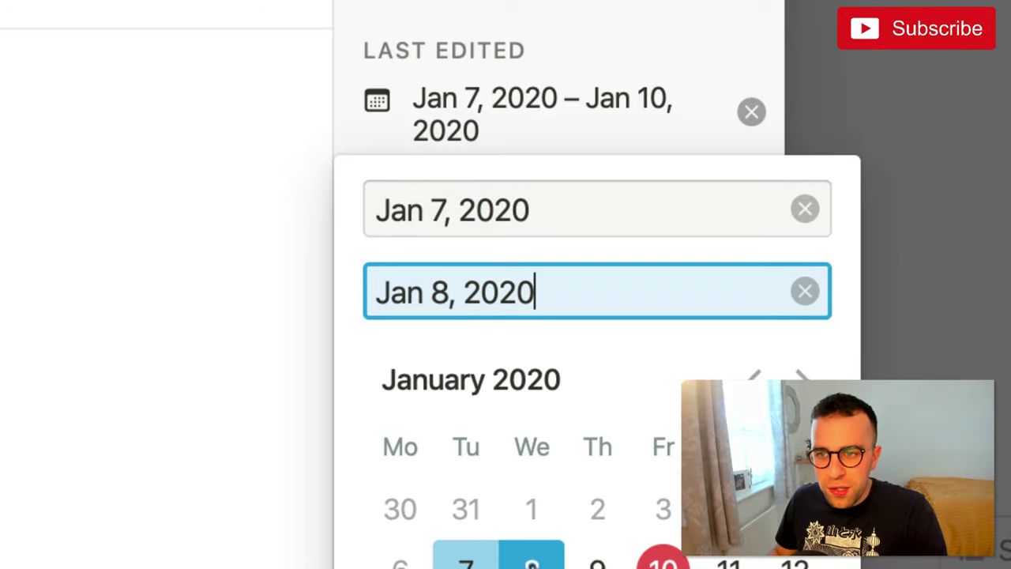
{"action": "left_click", "coordinate": [347, 507]}
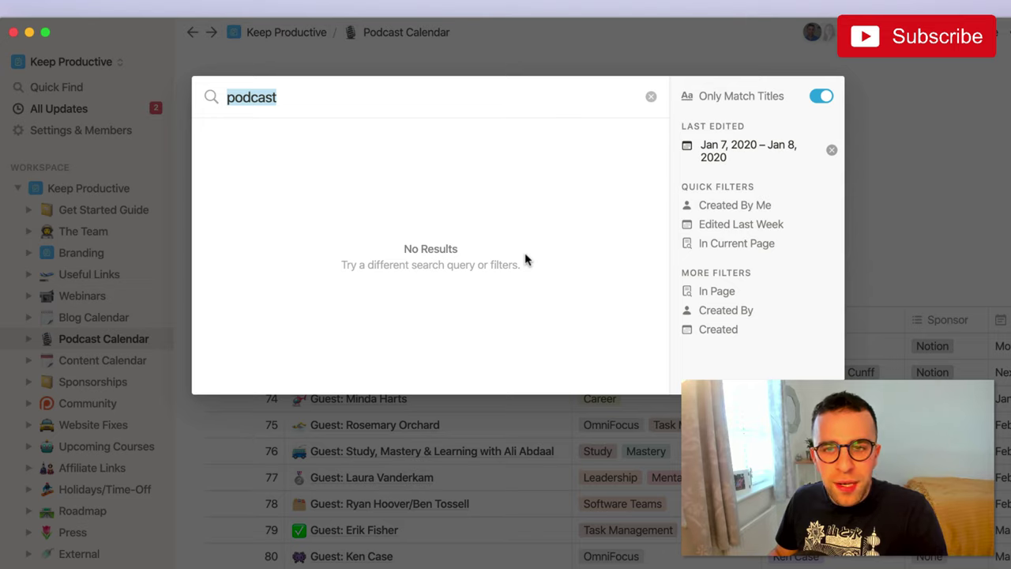
- Replace the Last Edited filter with In Current Page and search the Podcast Calendar for the Task Management guest's first name
{"action": "left_click", "coordinate": [832, 150]}
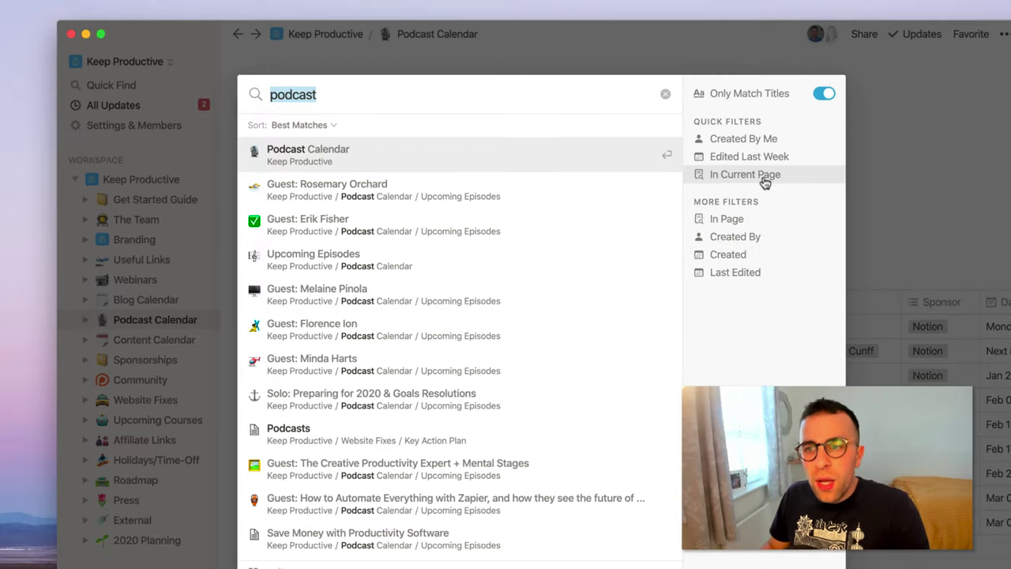
{"action": "left_click", "coordinate": [756, 183]}
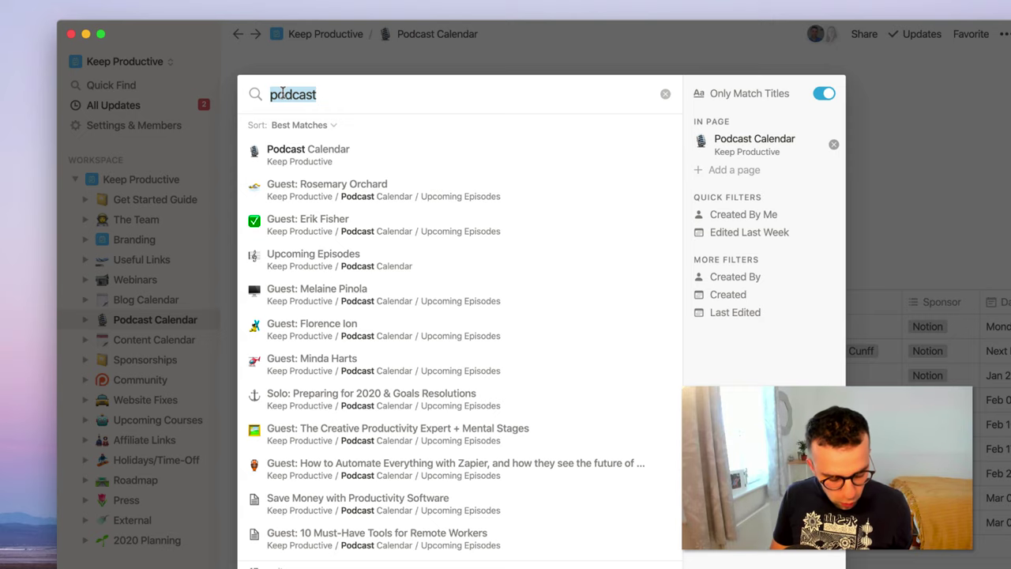
{"action": "type", "text": "erik"}
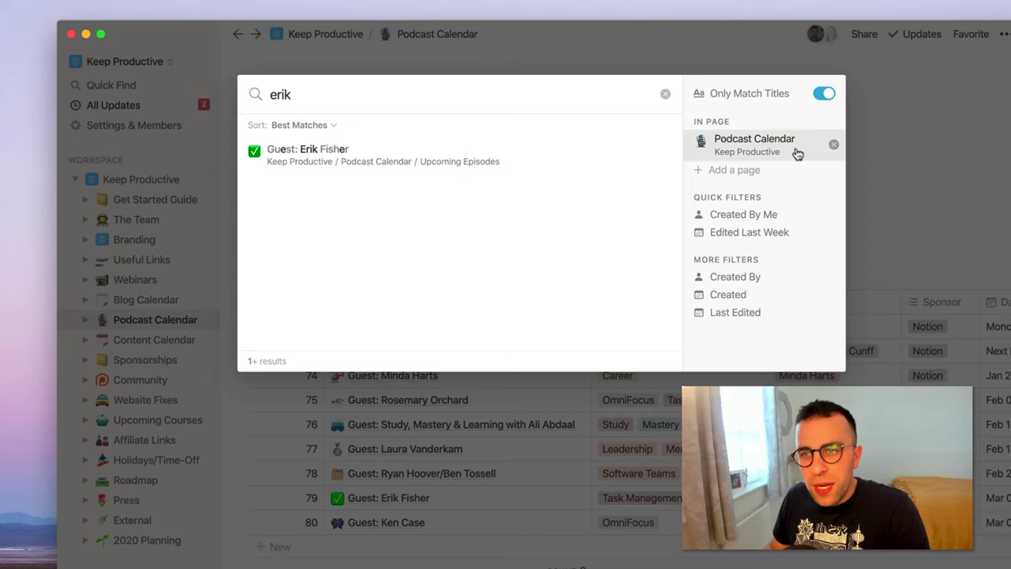
- Check which further pages the In Page filter offers and remove the Podcast Calendar page filter
{"action": "left_click", "coordinate": [754, 170]}
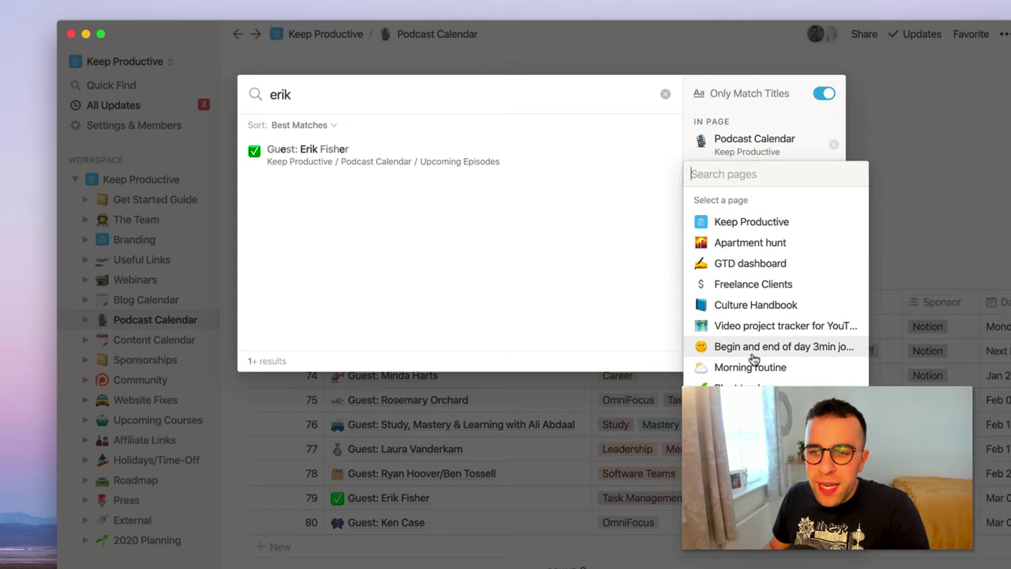
{"action": "left_click", "coordinate": [640, 294]}
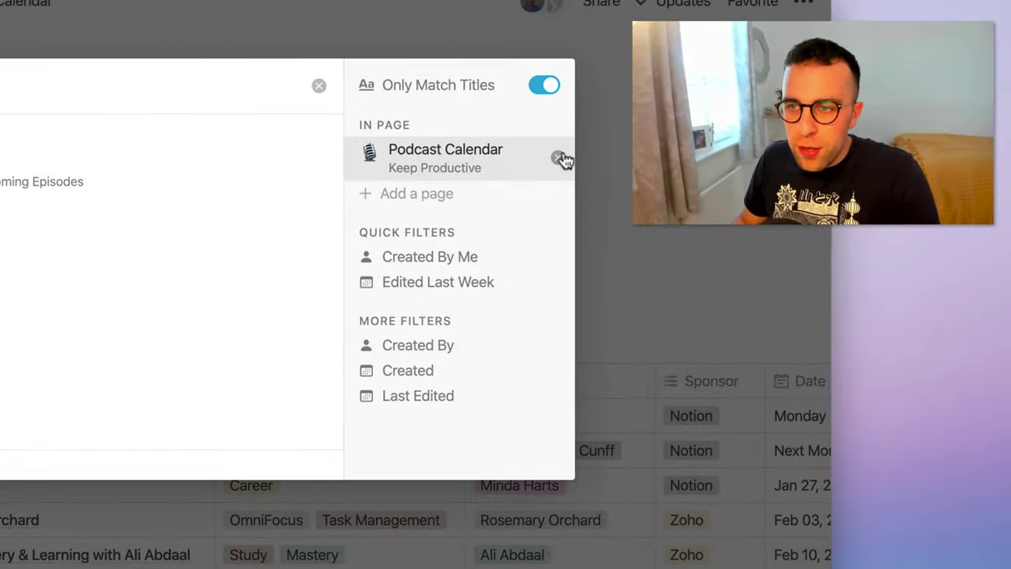
{"action": "left_click", "coordinate": [560, 159]}
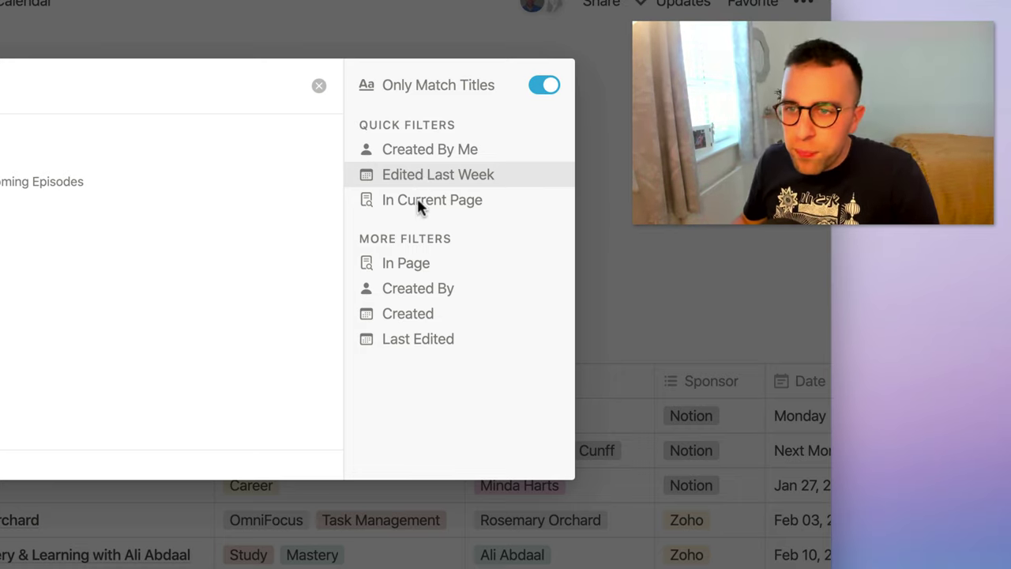
- Check which pages the In Page filter and which people the Created By filter offer, without choosing any
{"action": "left_click", "coordinate": [435, 263]}
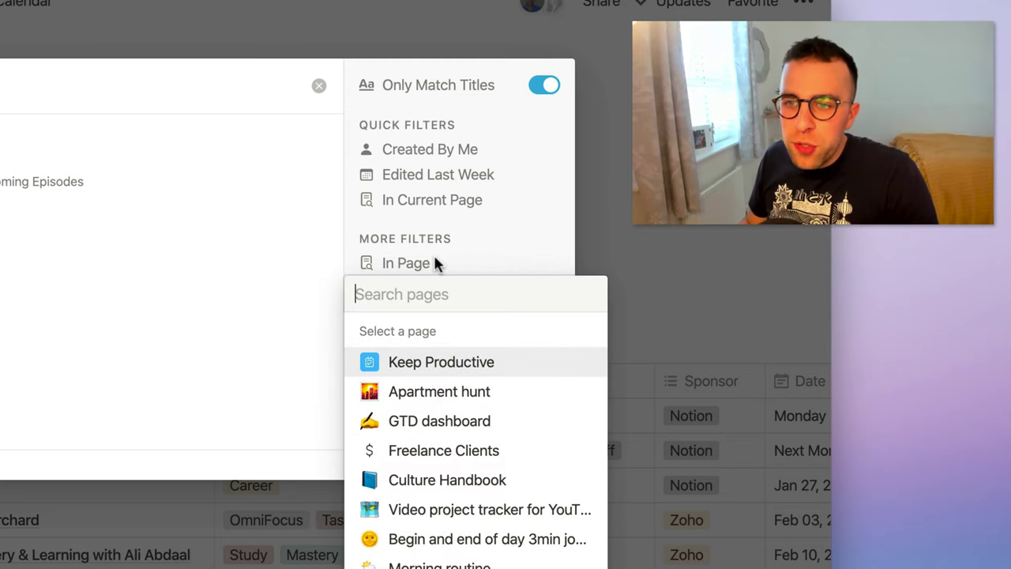
{"action": "left_click", "coordinate": [496, 258]}
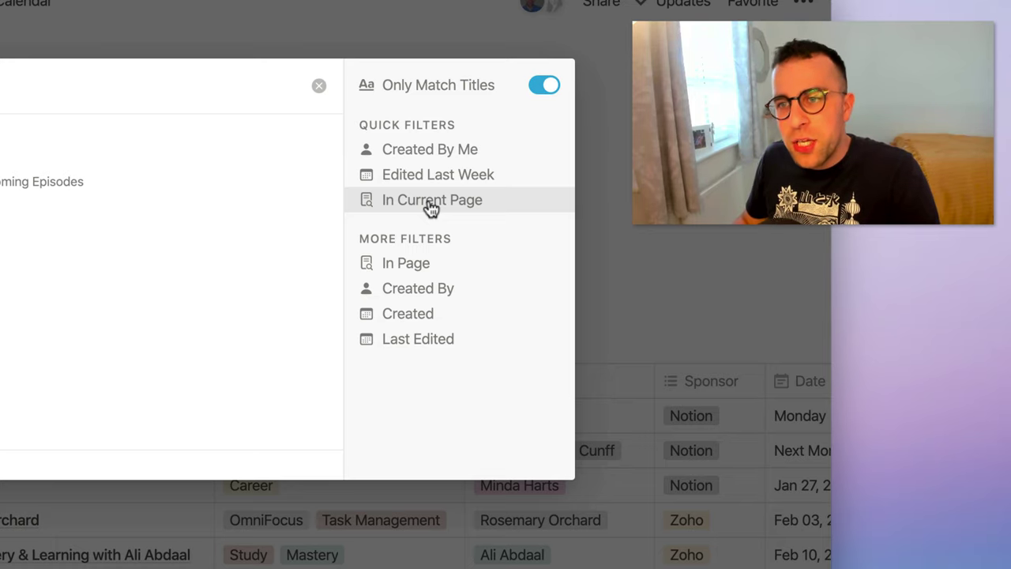
{"action": "left_click", "coordinate": [431, 279]}
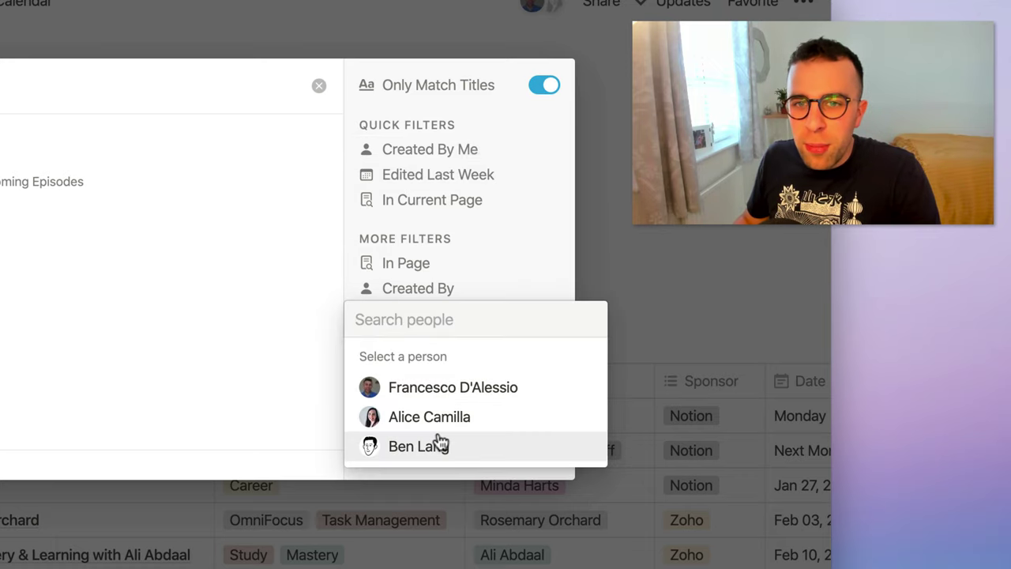
{"action": "left_click", "coordinate": [248, 330]}
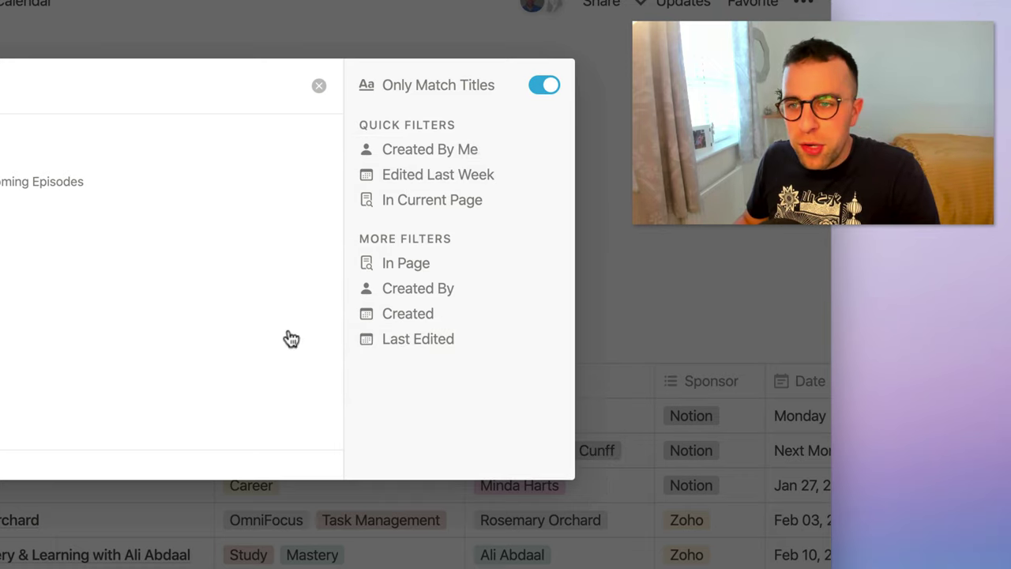
- Filter the search by a Created date range of Jul 3 – Jul 19, 2019
{"action": "left_click", "coordinate": [439, 316]}
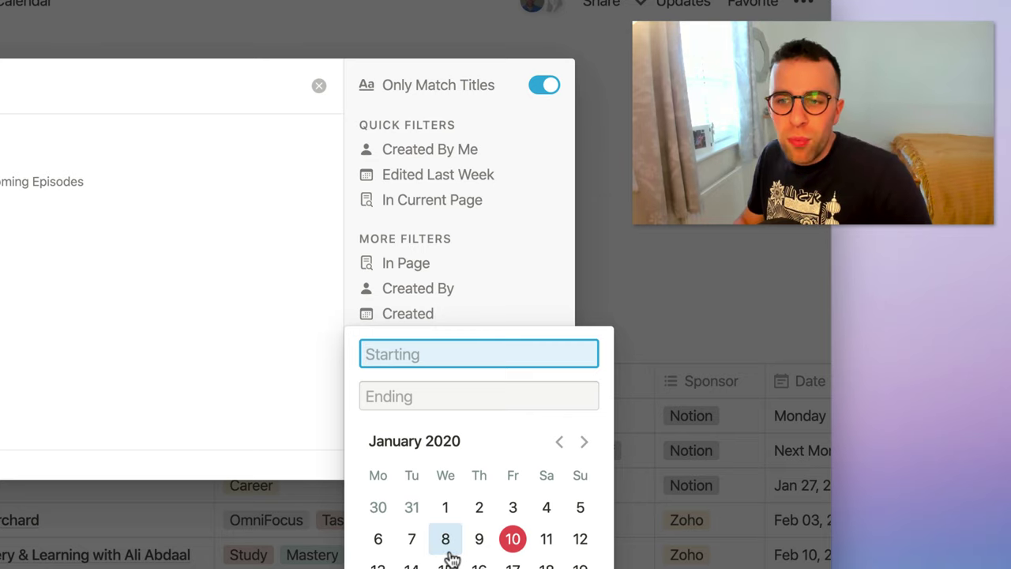
{"action": "left_click", "coordinate": [559, 441]}
{"action": "left_click", "coordinate": [559, 441]}
{"action": "left_click", "coordinate": [558, 442]}
{"action": "left_click", "coordinate": [559, 442]}
{"action": "left_click", "coordinate": [559, 441]}
{"action": "left_click", "coordinate": [558, 442]}
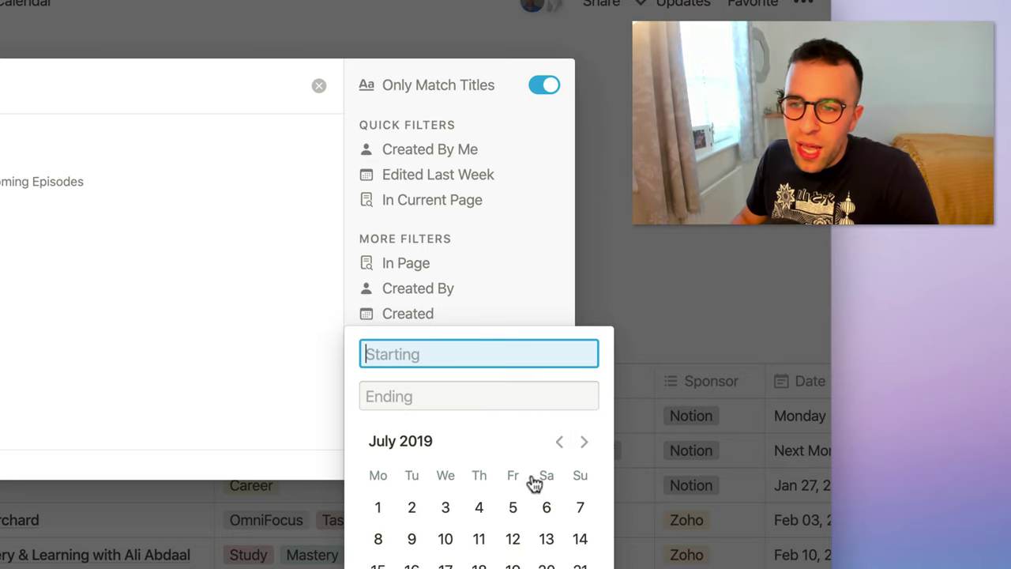
{"action": "left_click", "coordinate": [445, 507]}
{"action": "left_click", "coordinate": [512, 565]}
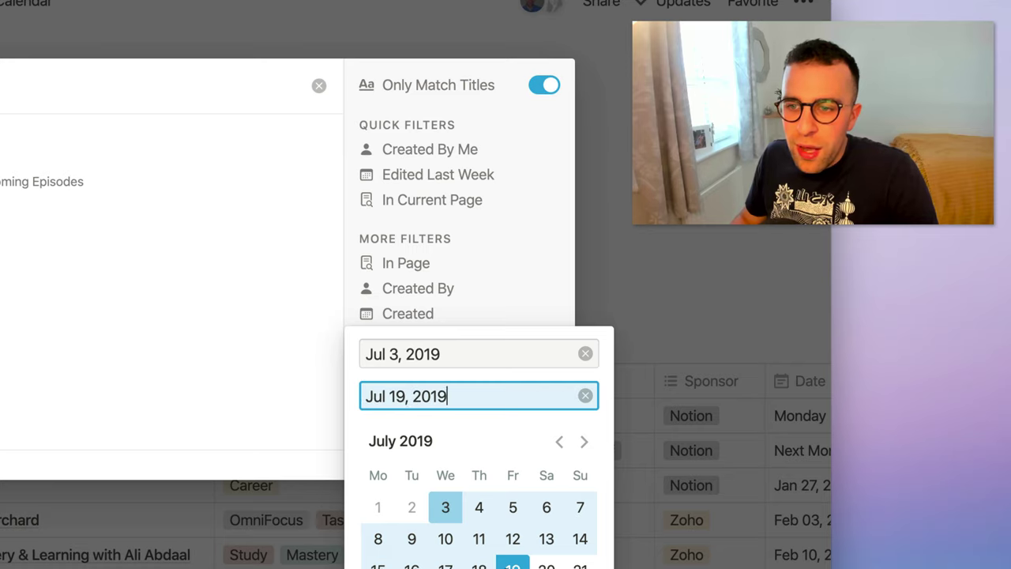
{"action": "left_click", "coordinate": [301, 407]}
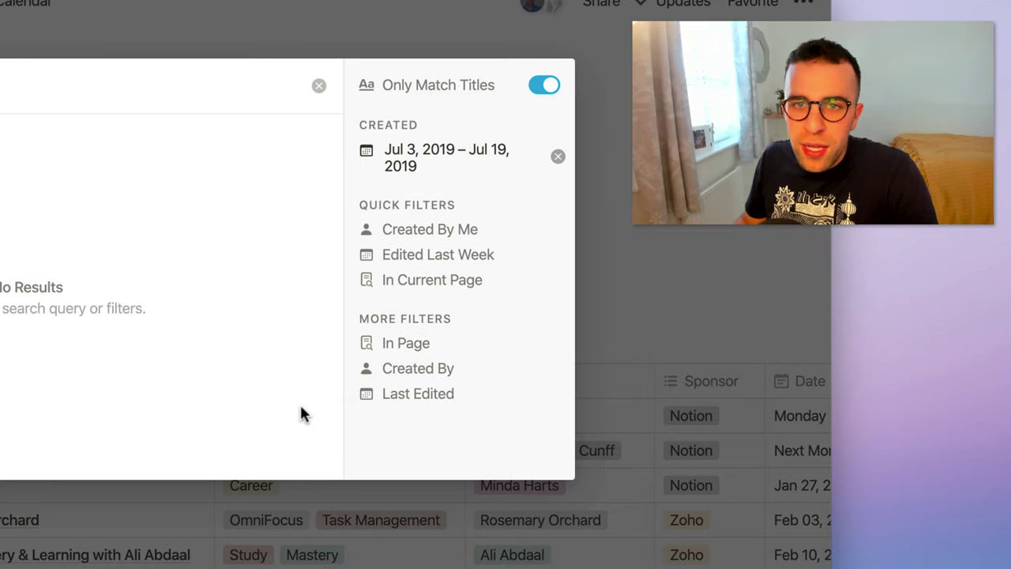
- Clear the search text, review the Created filter's date range, and close the search
{"action": "key", "text": "BackSpace"}
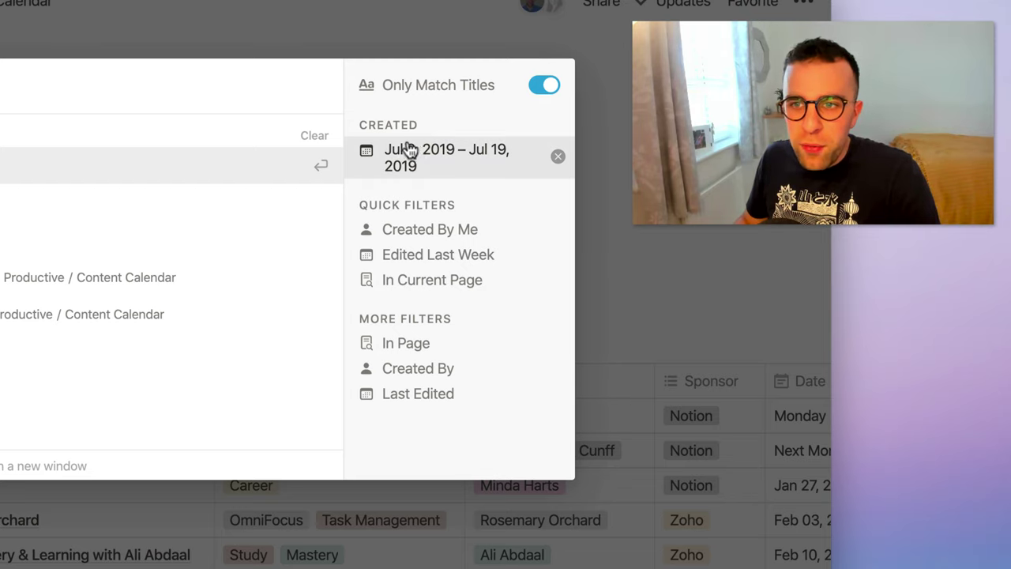
{"action": "left_click", "coordinate": [431, 159]}
{"action": "left_click", "coordinate": [513, 426]}
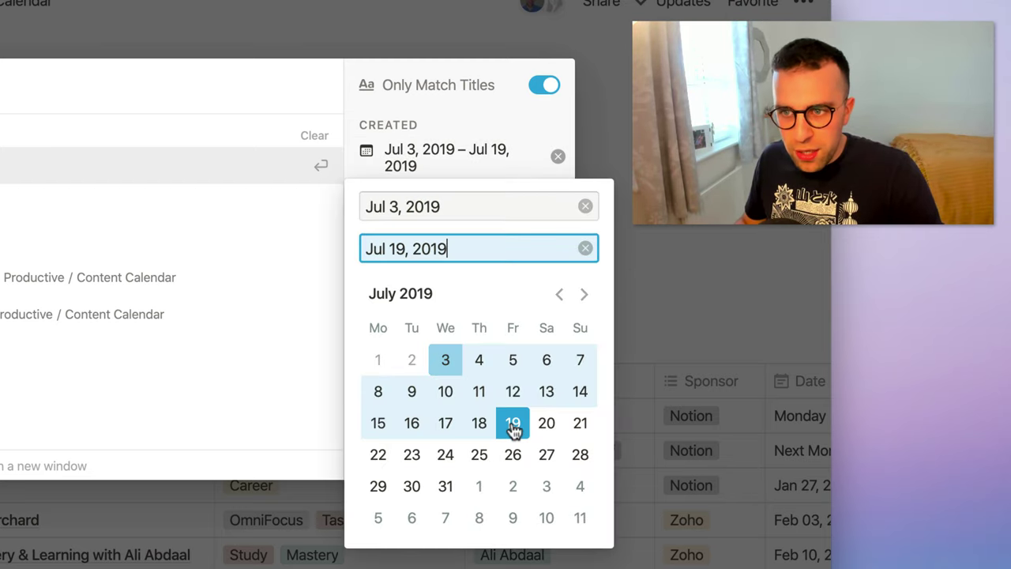
{"action": "left_click", "coordinate": [332, 269]}
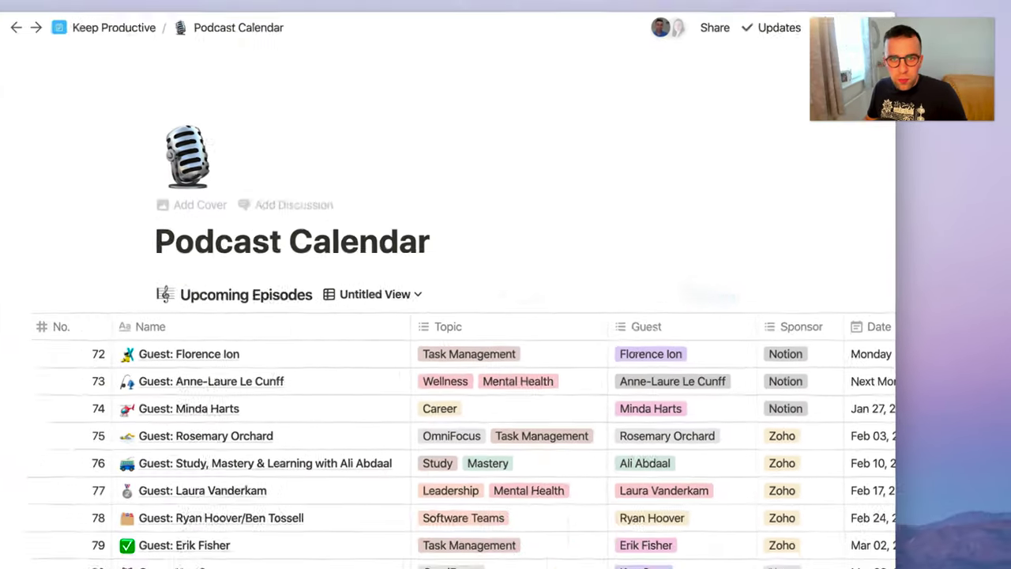
- Search the Keep Productive workspace for "youtube" with Quick Find
{"action": "left_click", "coordinate": [142, 94]}
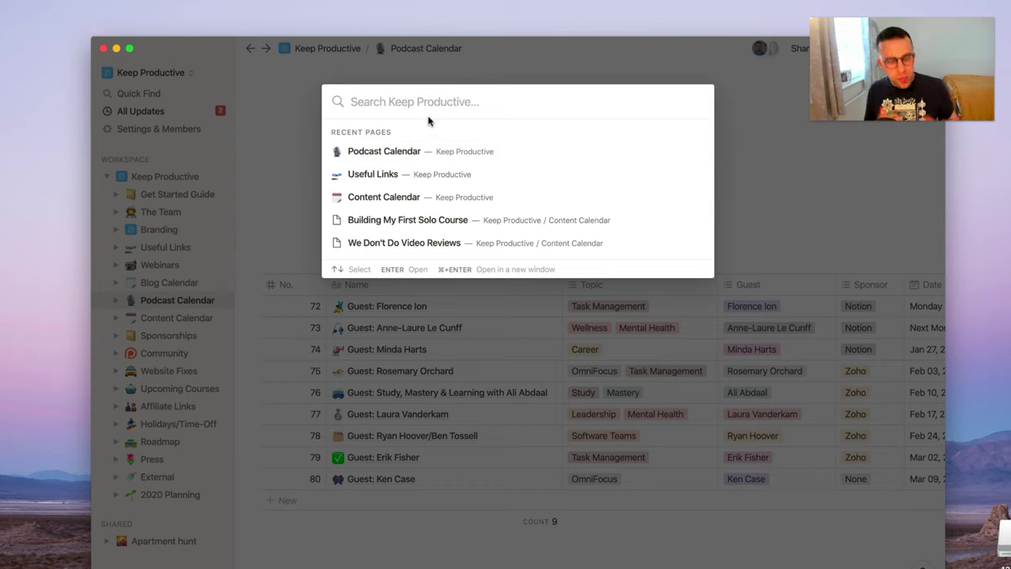
{"action": "type", "text": "p"}
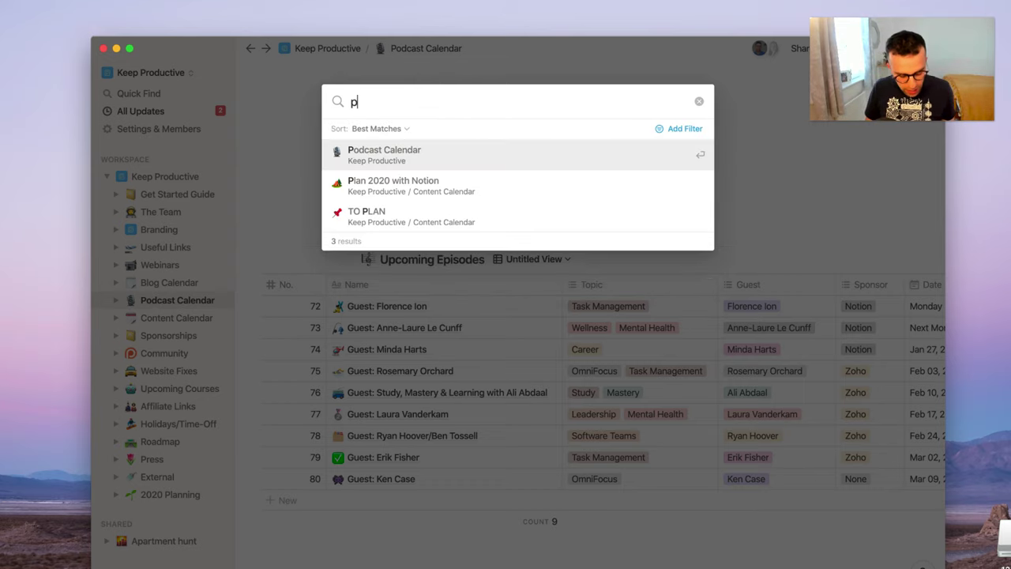
{"action": "key", "text": "BackSpace"}
{"action": "type", "text": "youtube"}
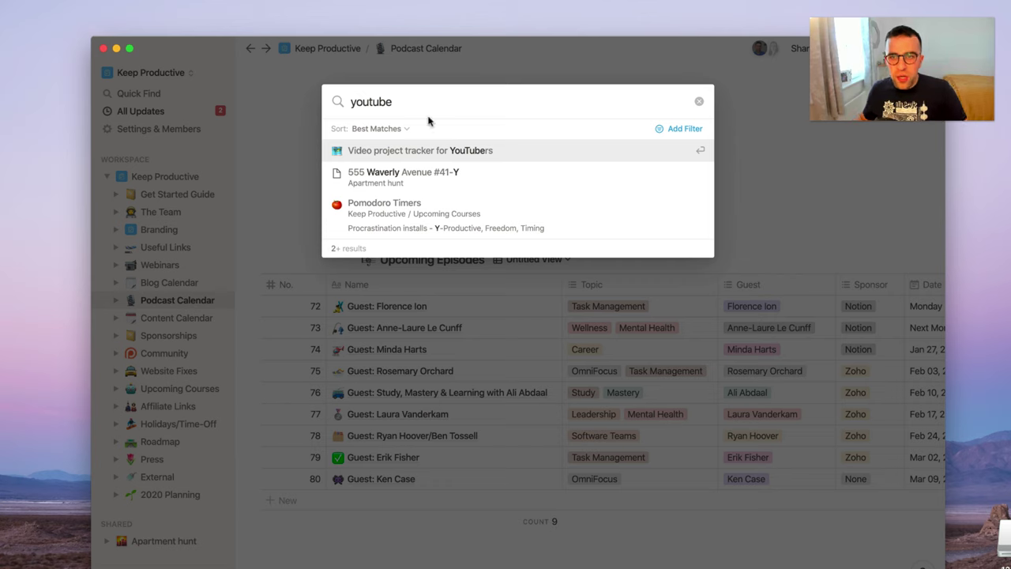
- Filter the "youtube" search by a Created date range of Jul 4 – Jul 11, 2019
{"action": "left_click", "coordinate": [662, 128]}
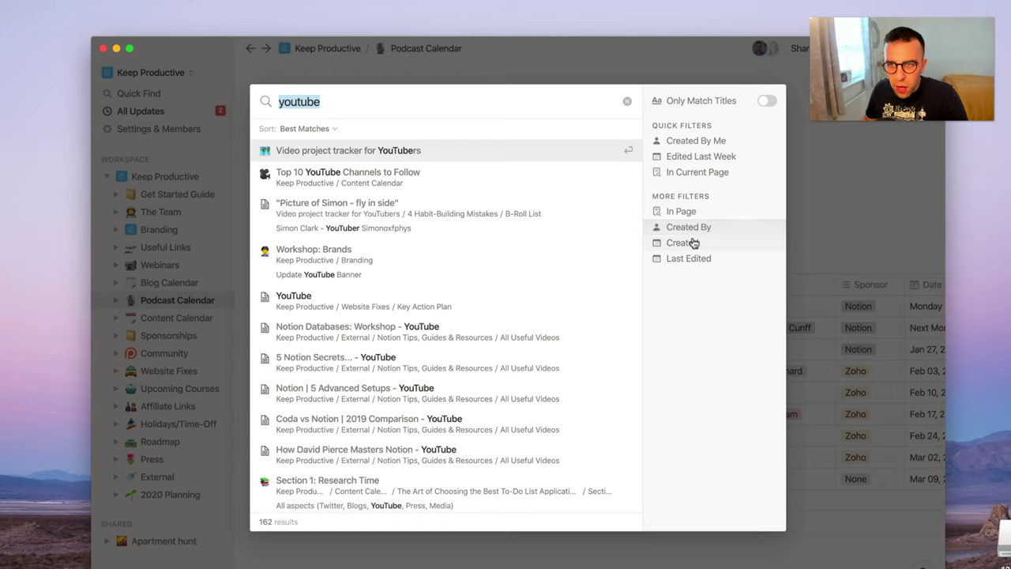
{"action": "left_click", "coordinate": [693, 242]}
{"action": "left_click", "coordinate": [776, 322]}
{"action": "left_click", "coordinate": [777, 323]}
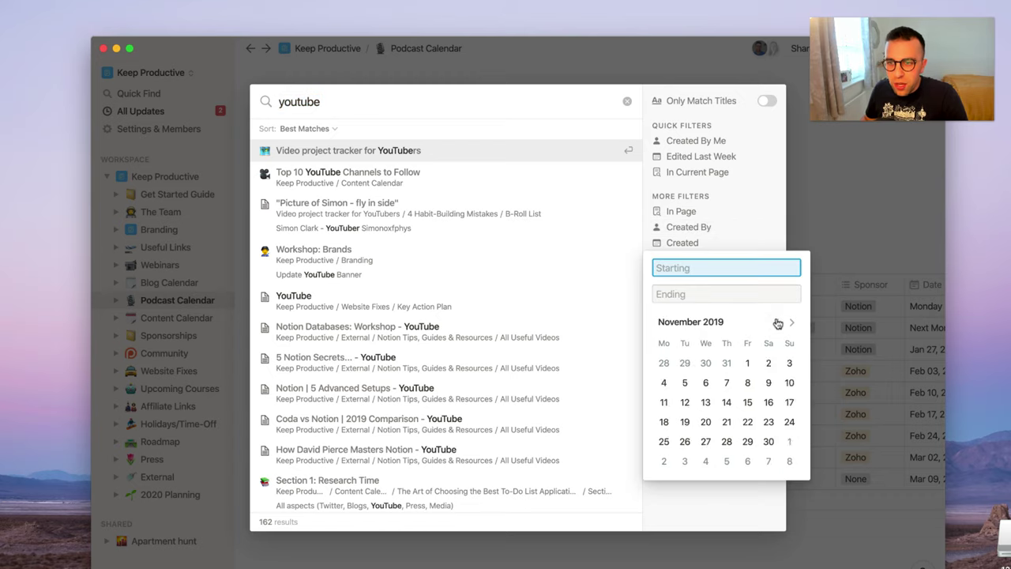
{"action": "left_click", "coordinate": [776, 322]}
{"action": "left_click", "coordinate": [776, 322]}
{"action": "left_click", "coordinate": [776, 322]}
{"action": "left_click", "coordinate": [776, 322]}
{"action": "left_click", "coordinate": [728, 363]}
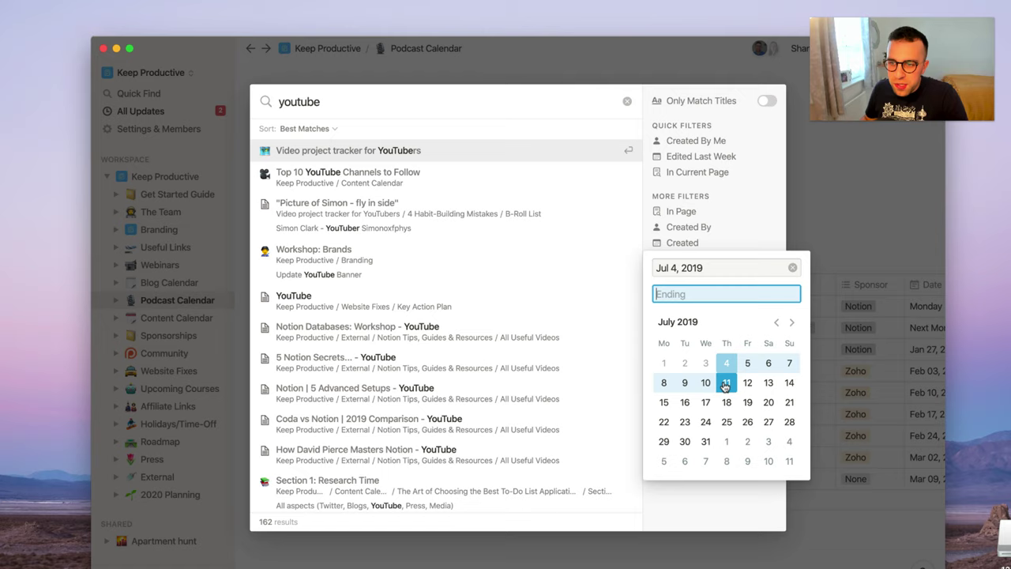
{"action": "left_click", "coordinate": [726, 382]}
{"action": "key", "text": "Return"}
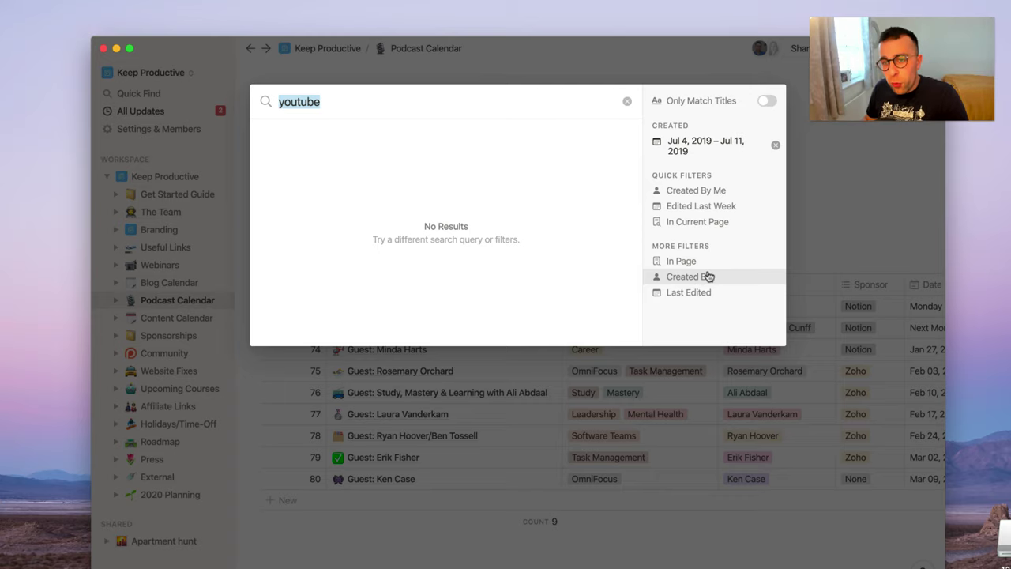
- Replace the search with "tomorrow", review its results and available filters, and close Quick Find
{"action": "left_click", "coordinate": [626, 101]}
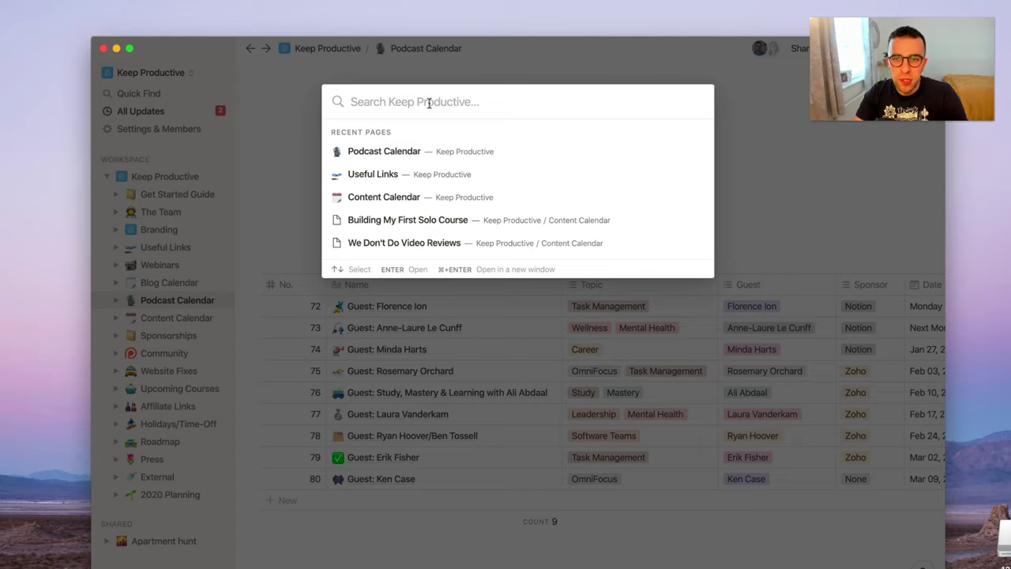
{"action": "type", "text": "tomorro"}
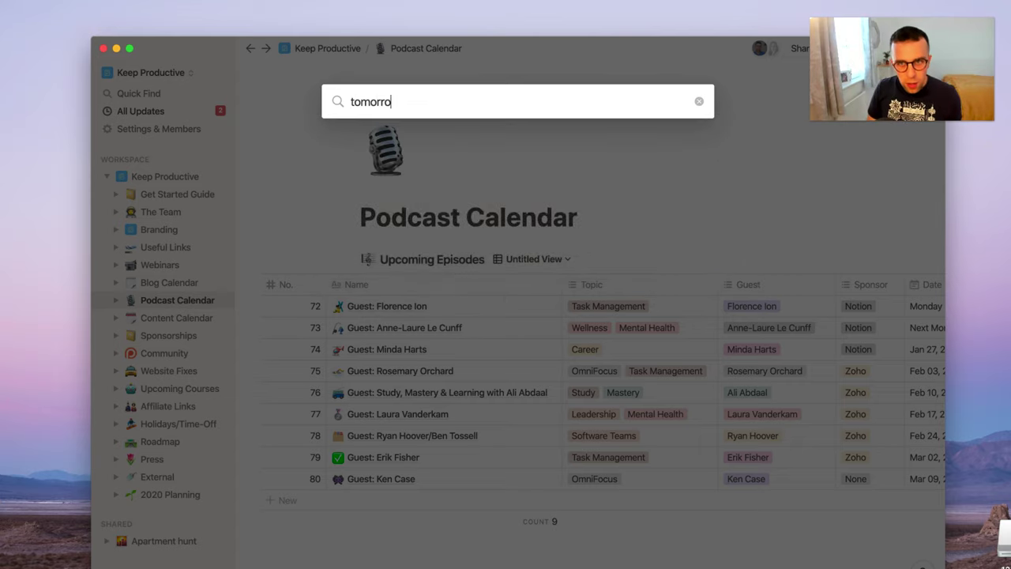
{"action": "type", "text": "w"}
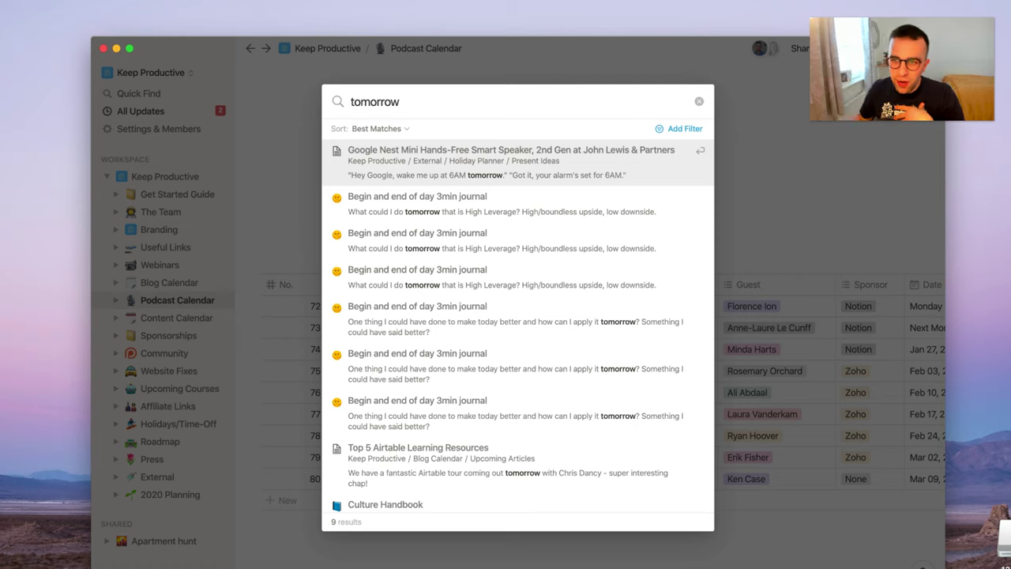
{"action": "left_click", "coordinate": [661, 131]}
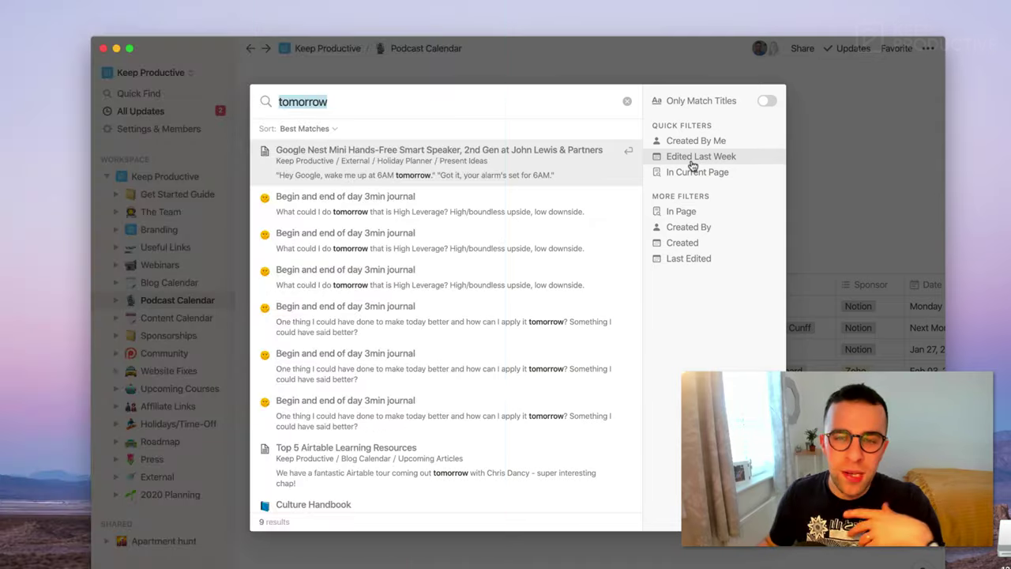
{"action": "left_click", "coordinate": [210, 200]}
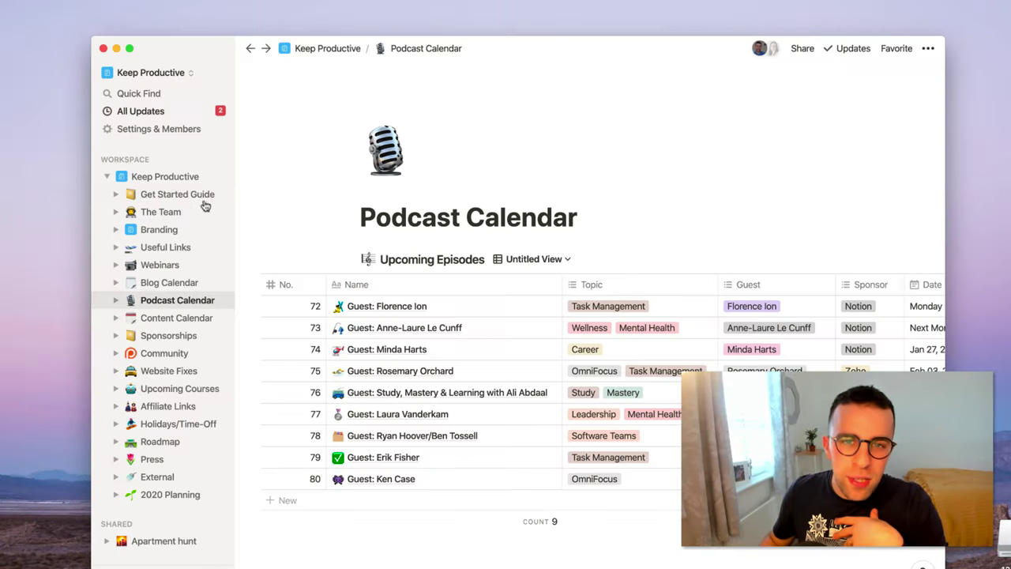
- Look through the mentions in the workspace's updates and return to the Podcast Calendar
{"action": "left_click", "coordinate": [182, 111]}
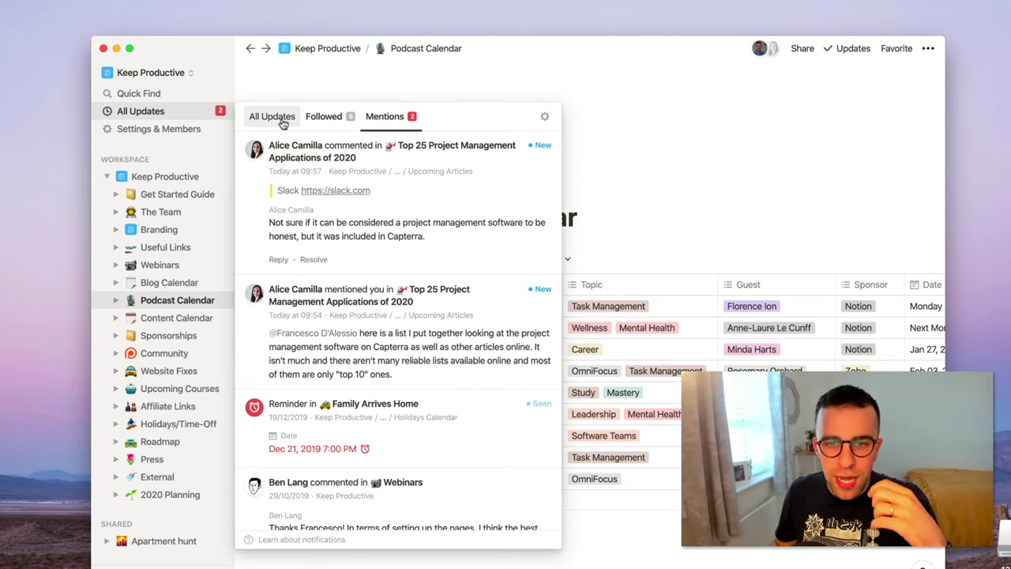
{"action": "left_click", "coordinate": [665, 111]}
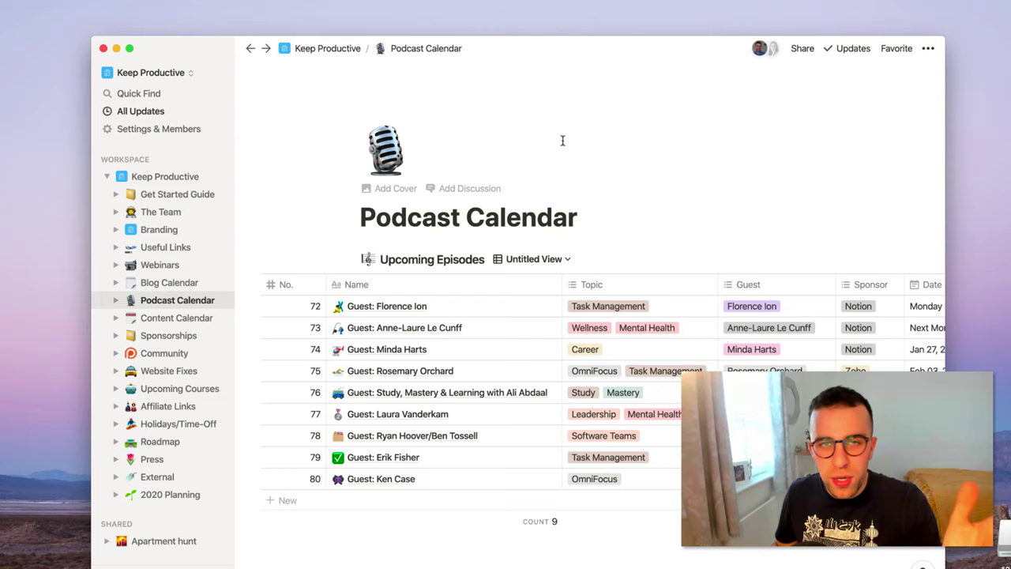